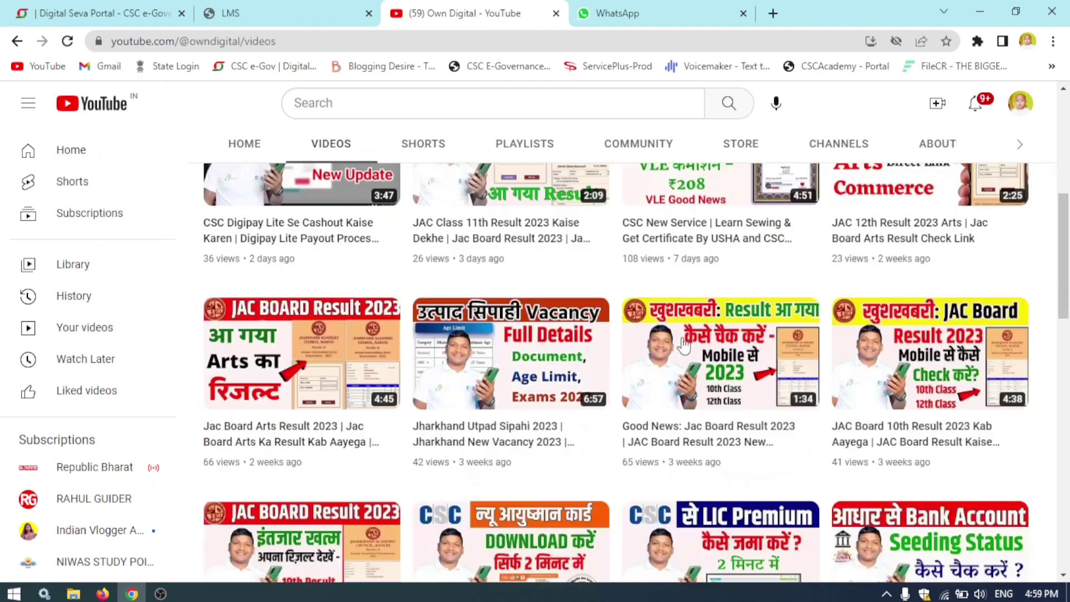
Search the Digital Seva Portal services for "csc skill" and open the CSC Selfpaid Course service
scroll(682, 343, "up", 6)
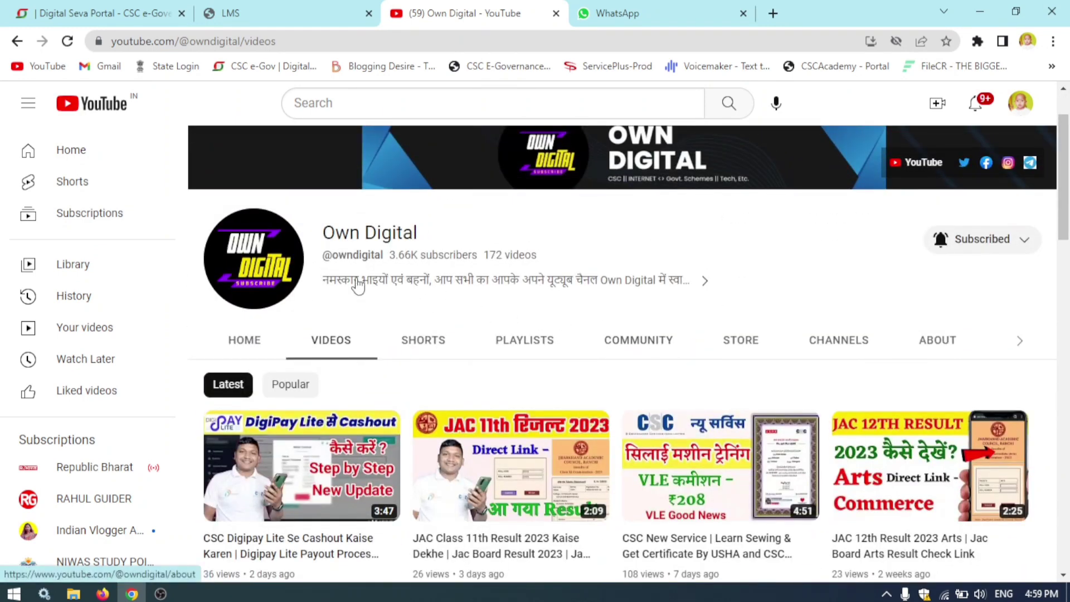
left_click(128, 15)
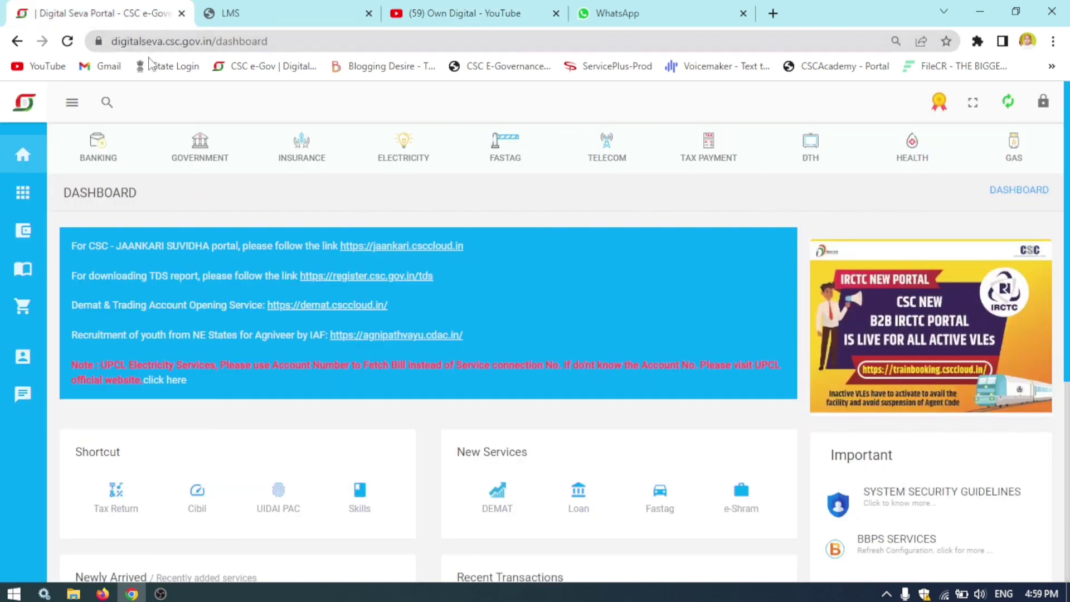
left_click(106, 103)
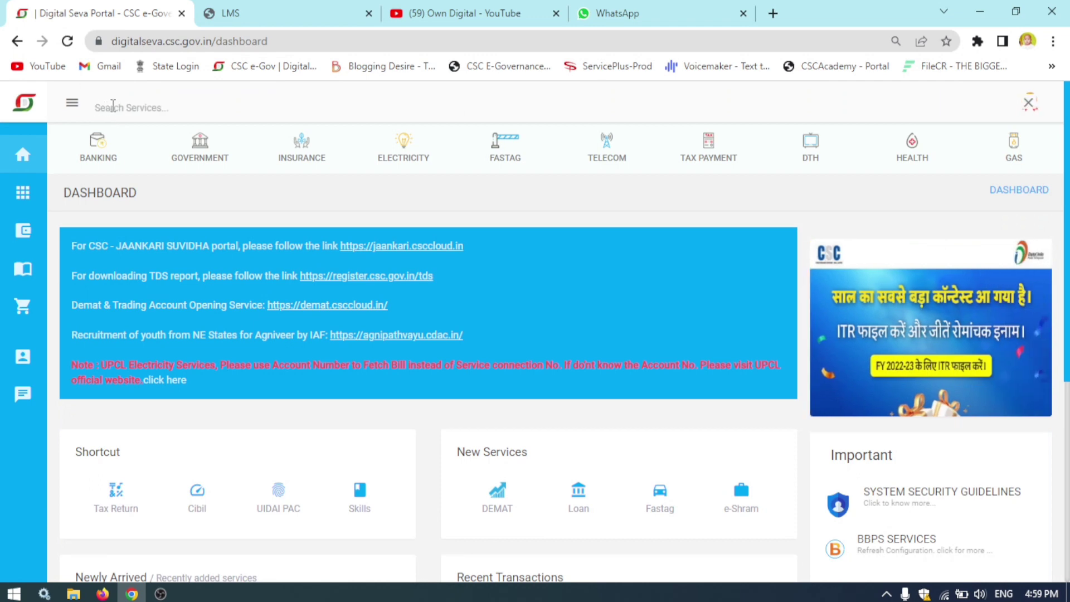
type("c")
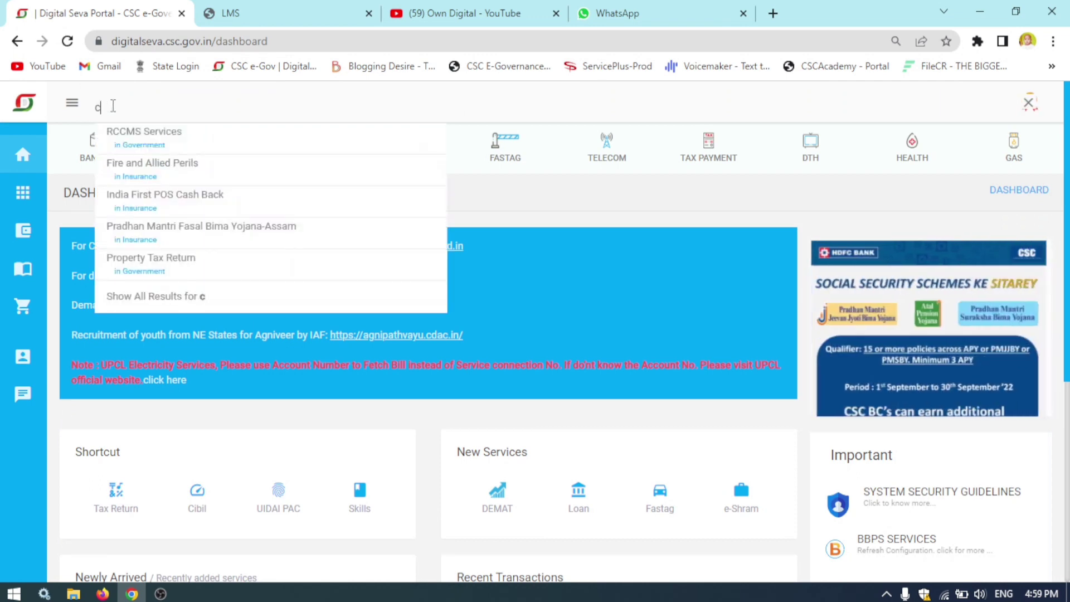
type("sc")
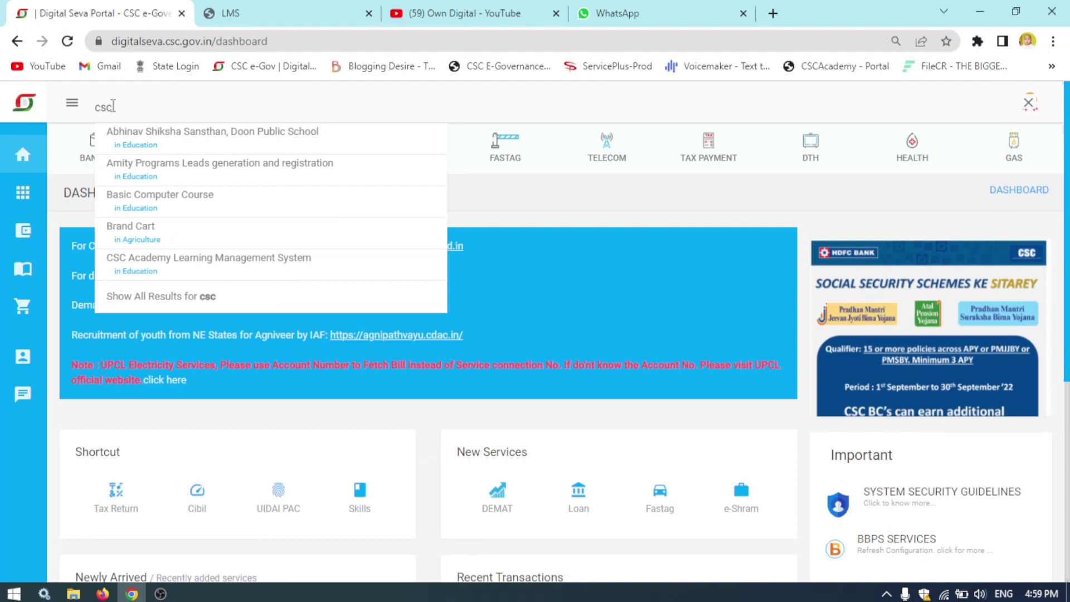
type(" skill")
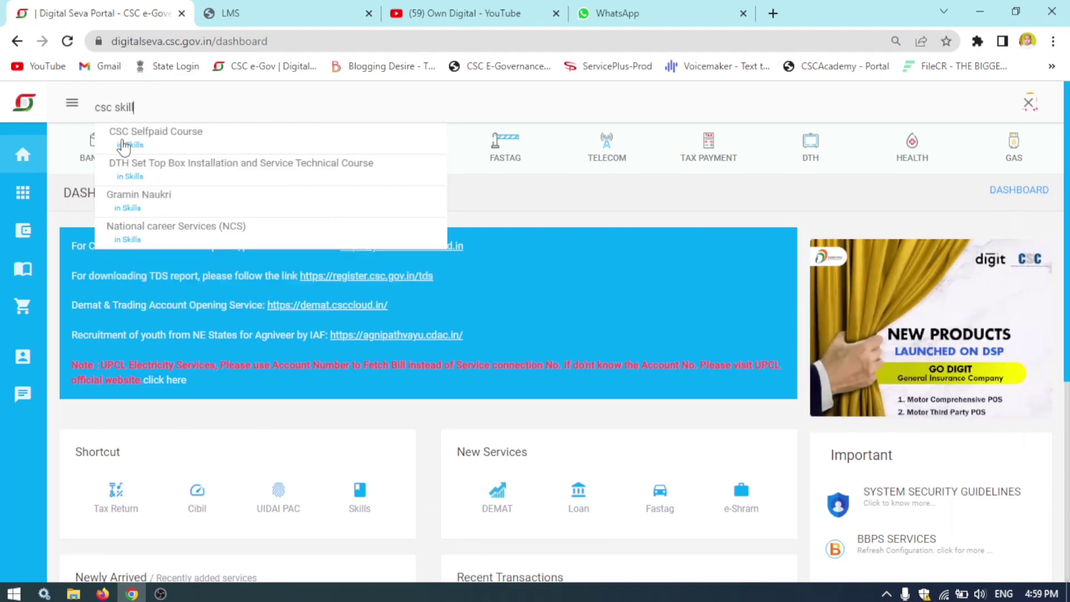
left_click(192, 138)
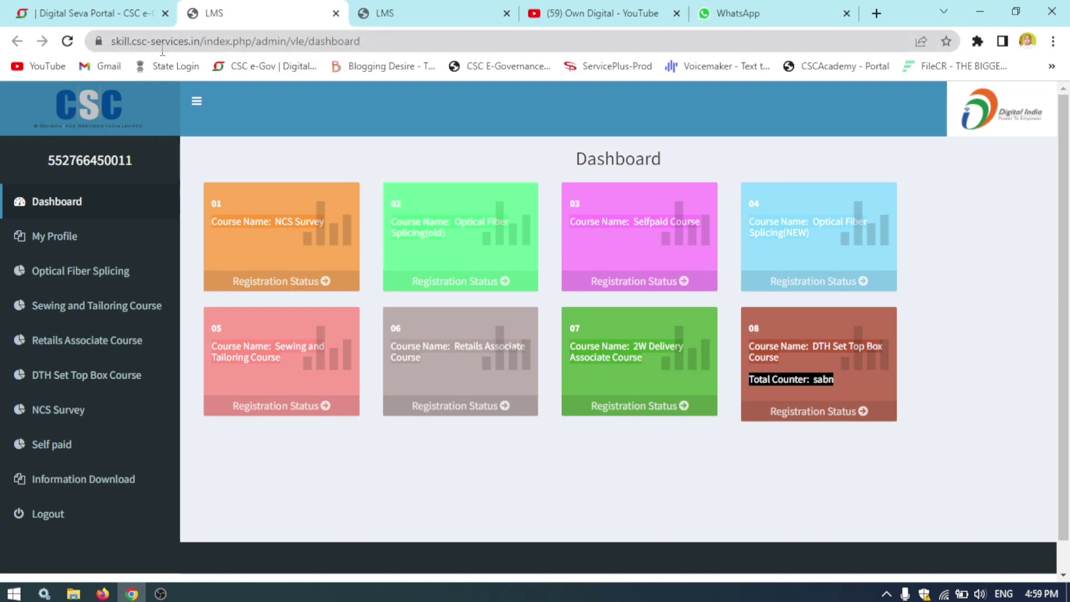
Look over the courses on the skill dashboard and open the list of self-paid courses
scroll(426, 173, "down", 1)
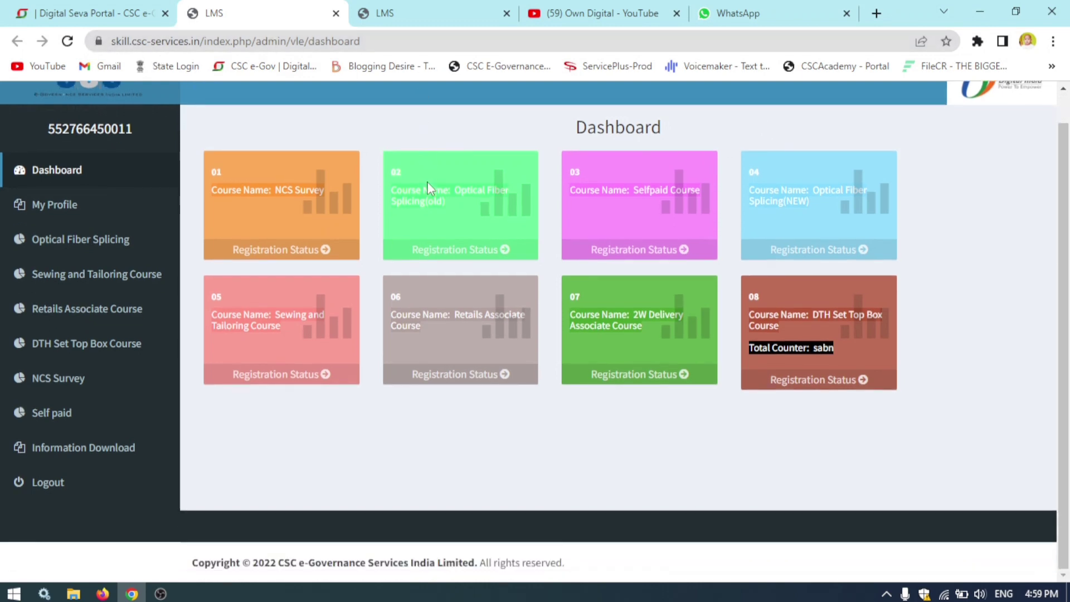
scroll(428, 187, "up", 1)
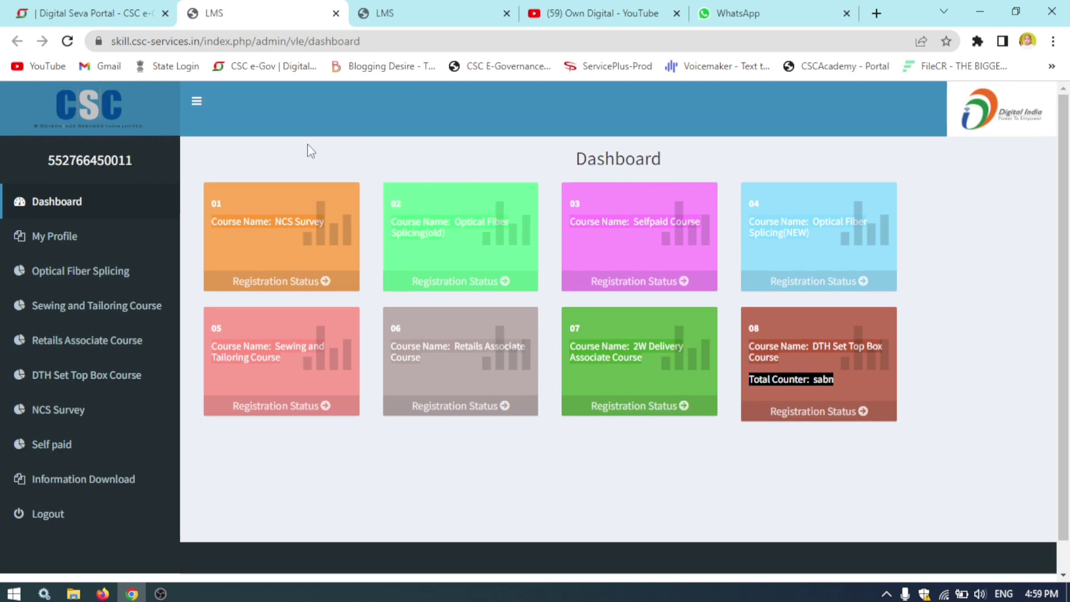
scroll(313, 151, "down", 1)
scroll(326, 190, "up", 1)
scroll(442, 445, "down", 1)
scroll(438, 447, "up", 1)
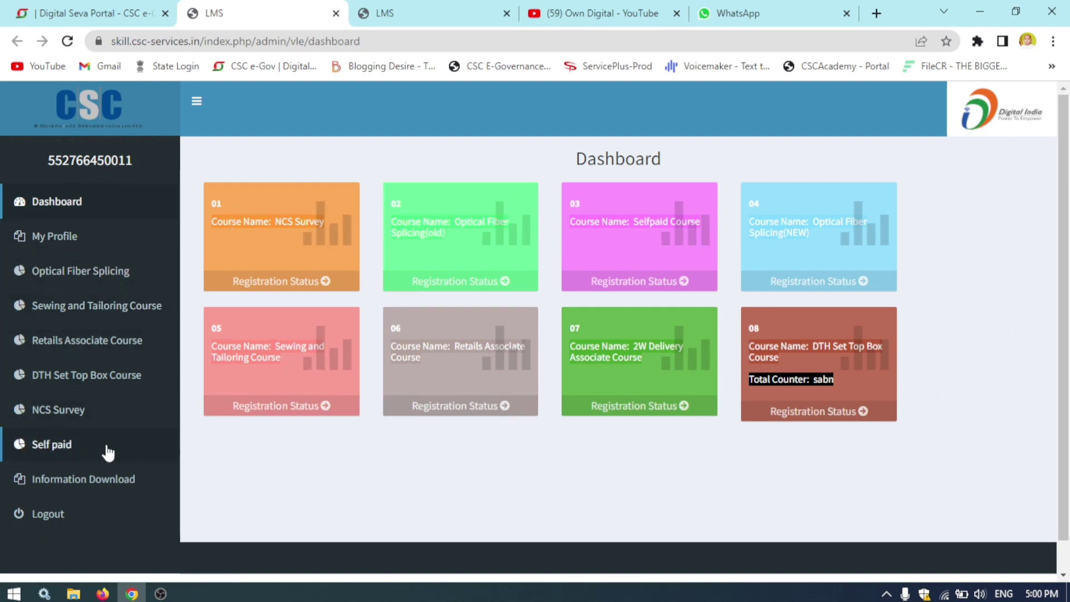
left_click(57, 446)
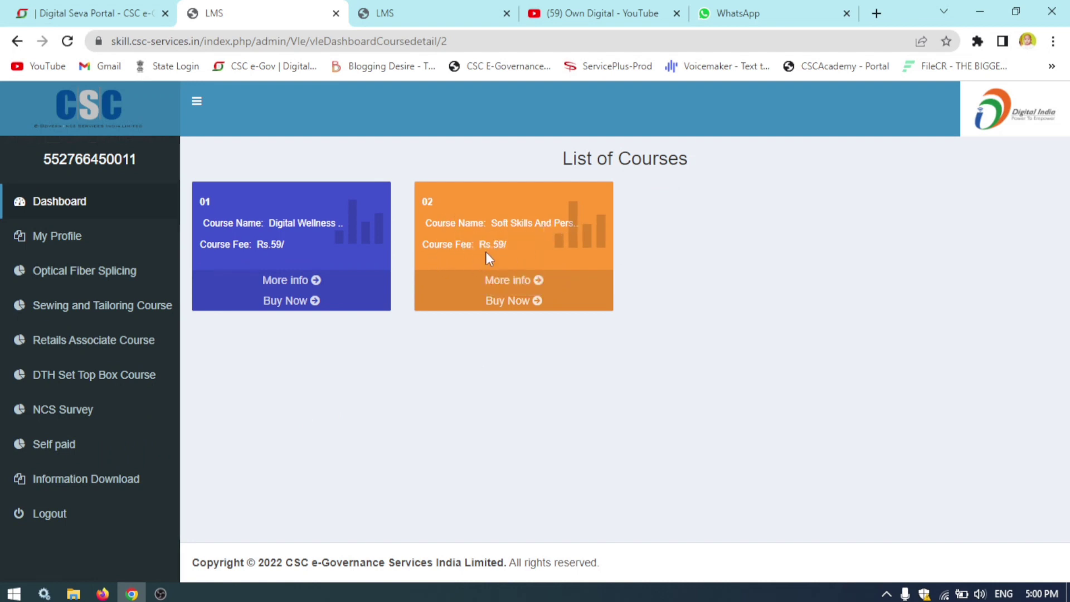
View the Soft Skills And Personality Development course's details, close them, and open its purchase registration form
left_click(535, 285)
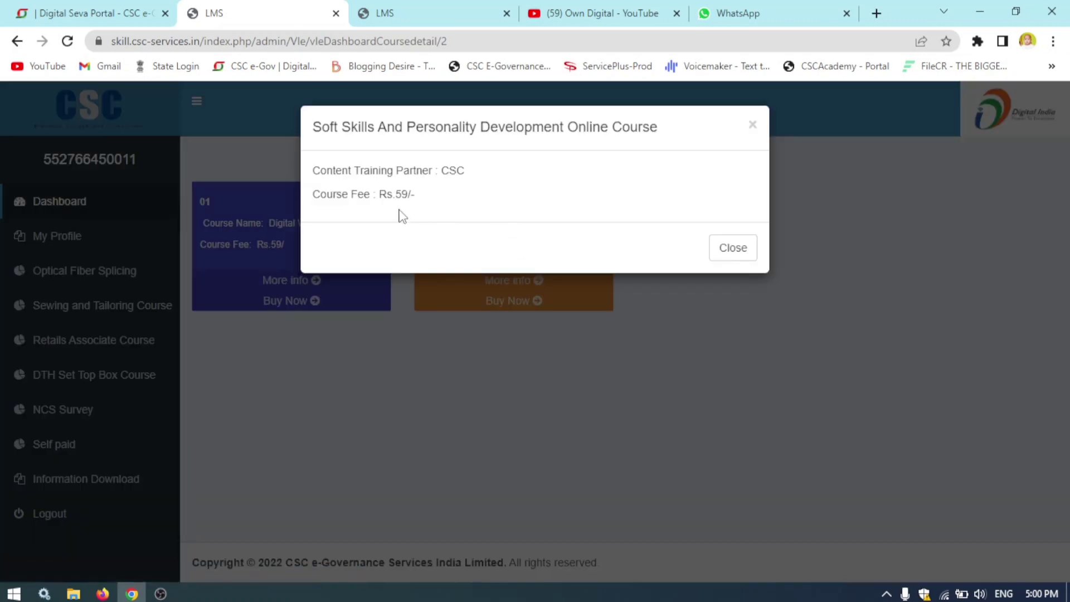
left_click(745, 249)
left_click(511, 302)
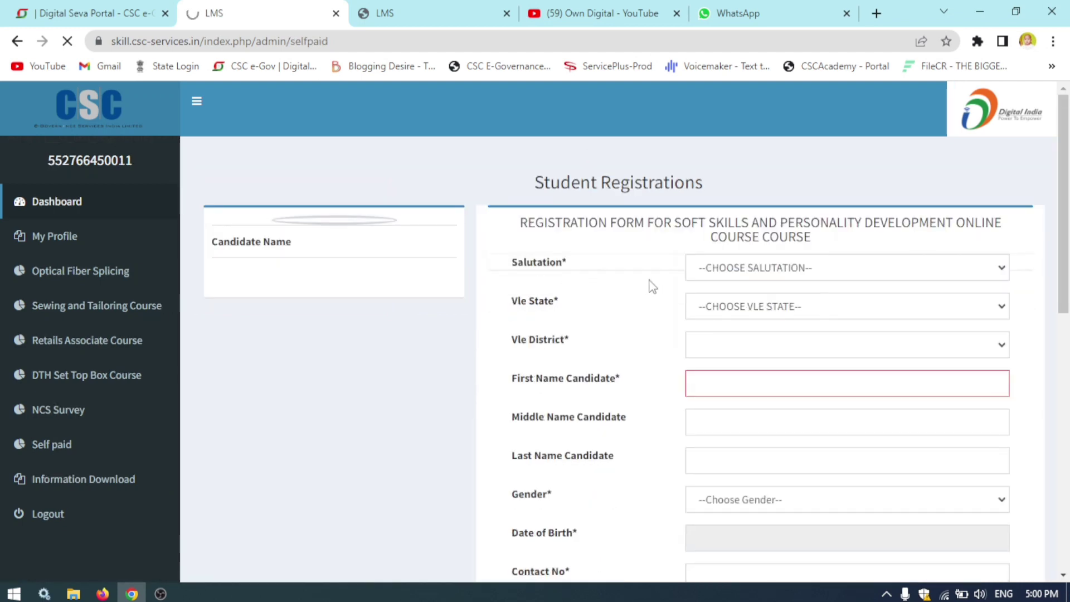
scroll(587, 279, "down", 10)
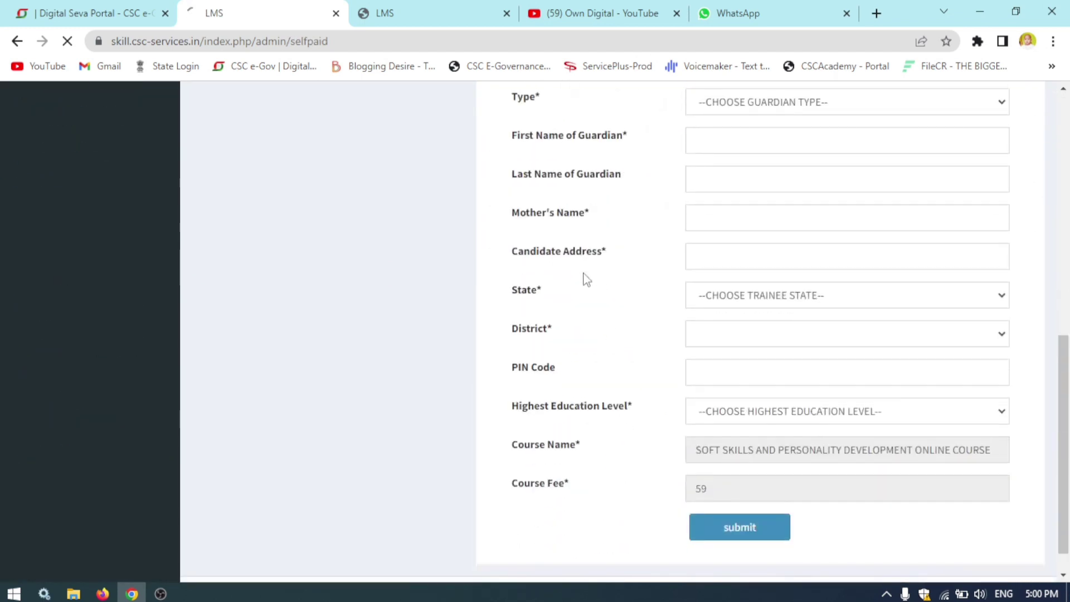
scroll(587, 279, "up", 8)
scroll(587, 279, "up", 2)
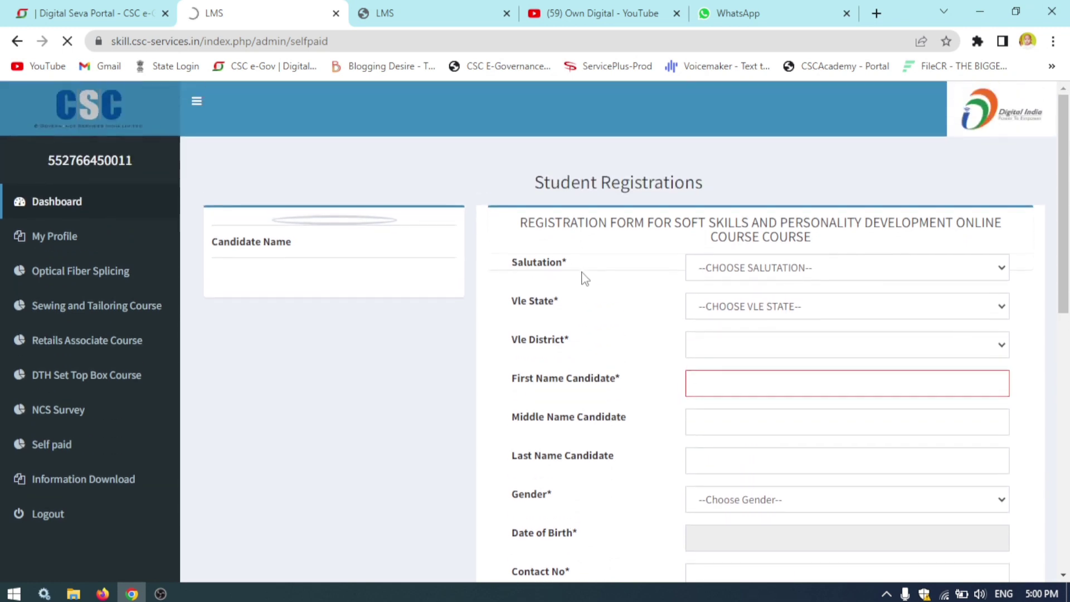
Set the salutation to MR., the VLE state to JHARKHAND and the VLE district to JAMTARA
left_click(750, 268)
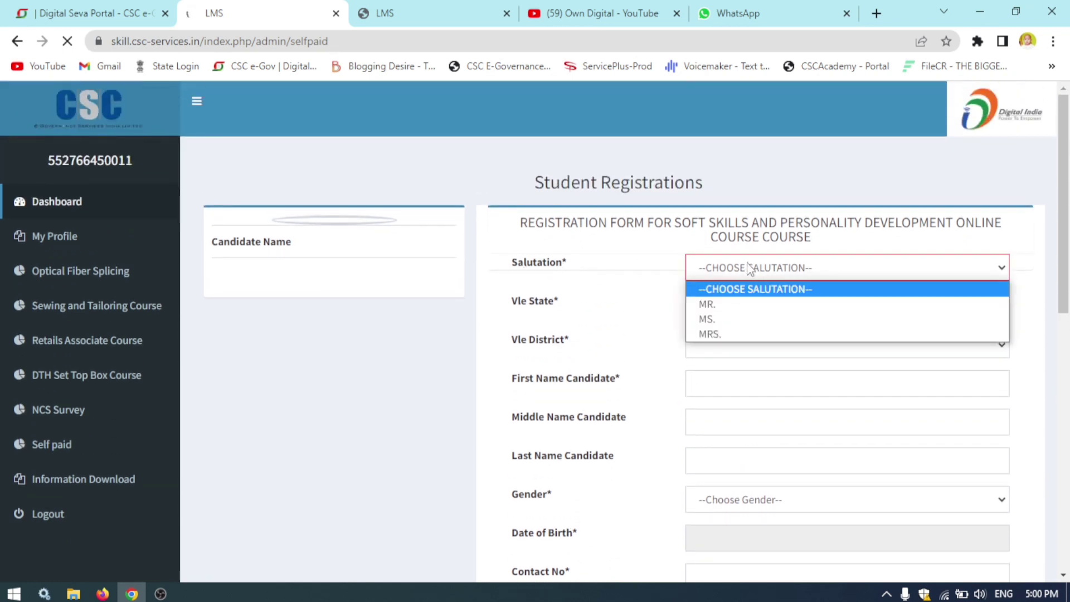
left_click(727, 306)
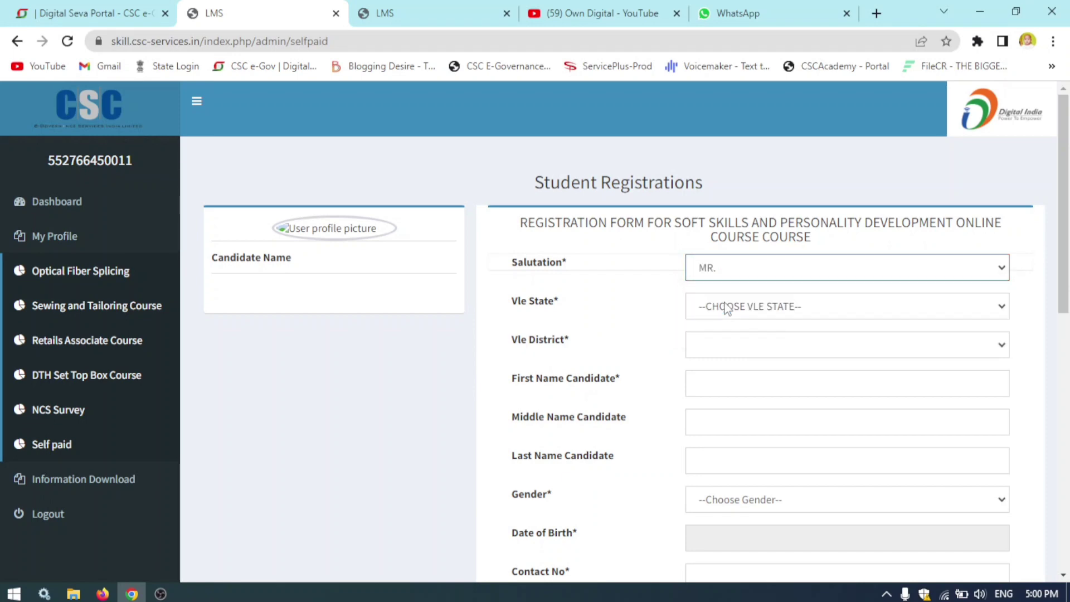
left_click(743, 306)
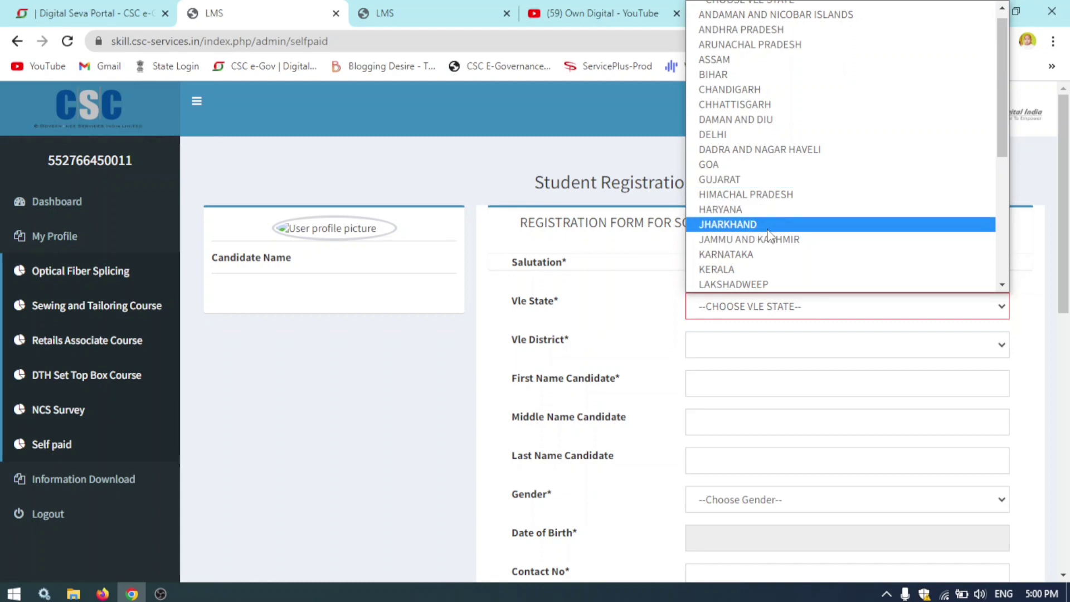
left_click(769, 224)
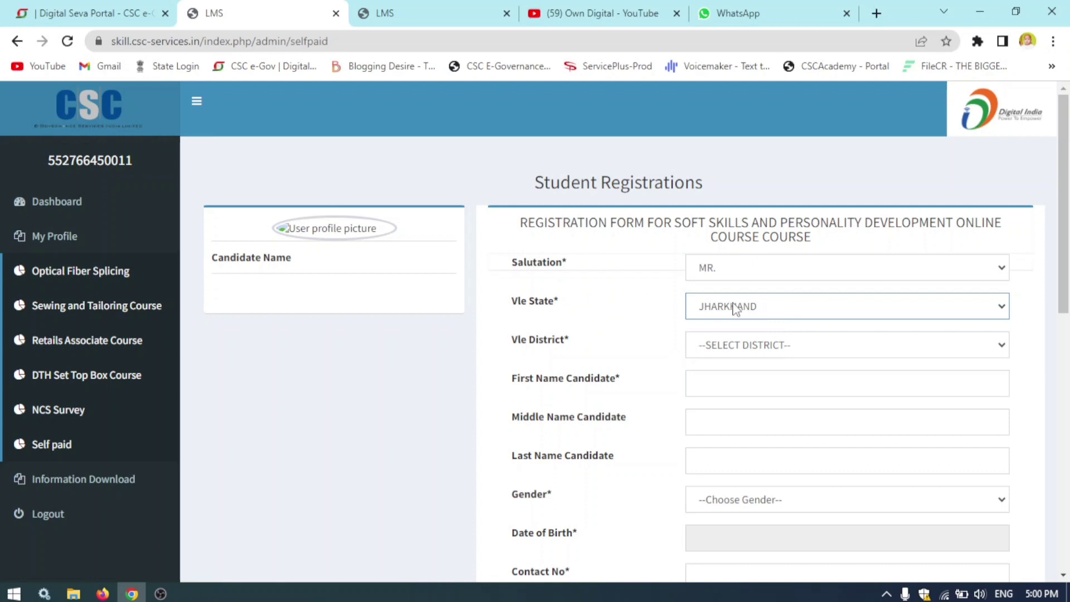
left_click(800, 349)
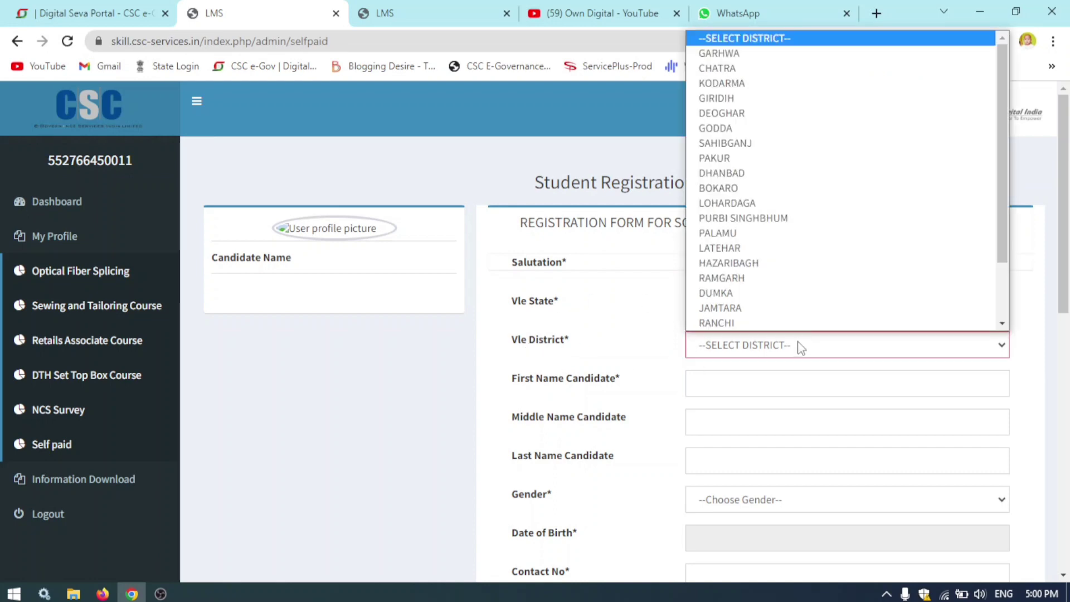
left_click(747, 308)
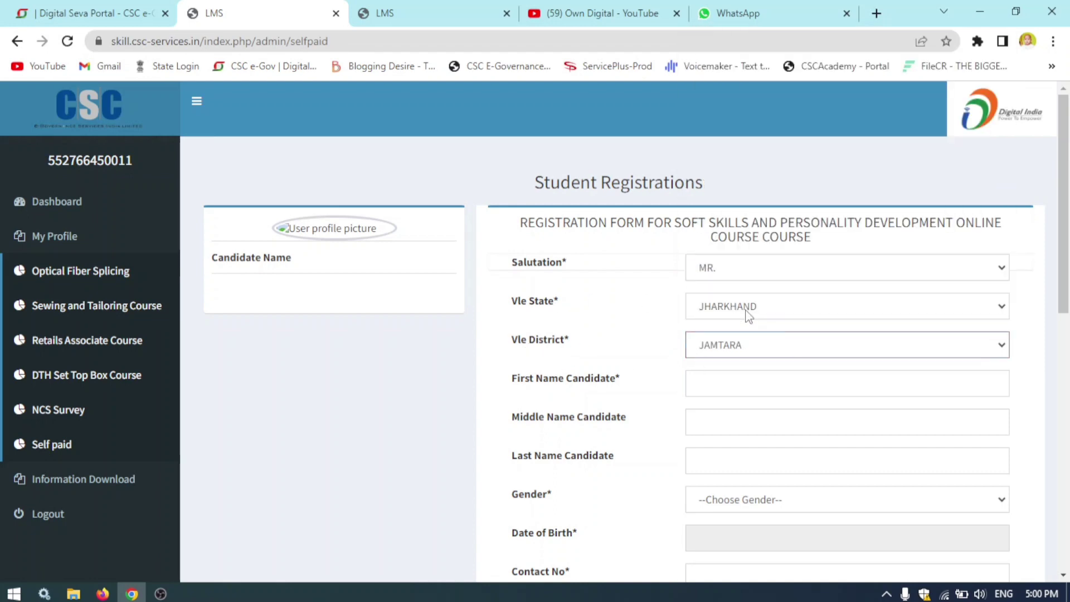
Set the candidate's gender to M, looking through the name and date of birth fields without filling them
left_click(755, 388)
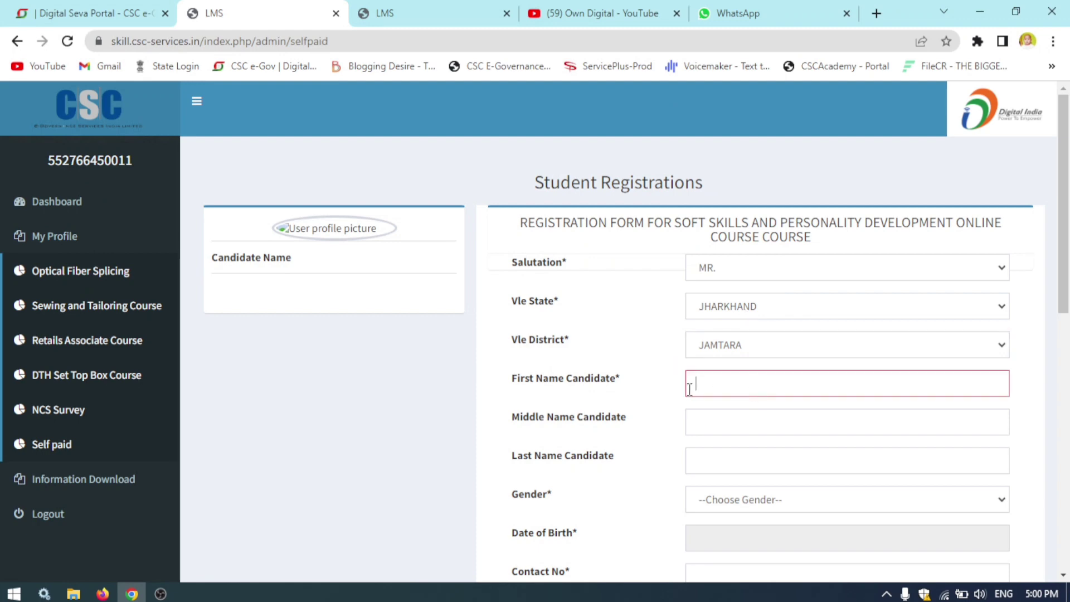
left_click(735, 426)
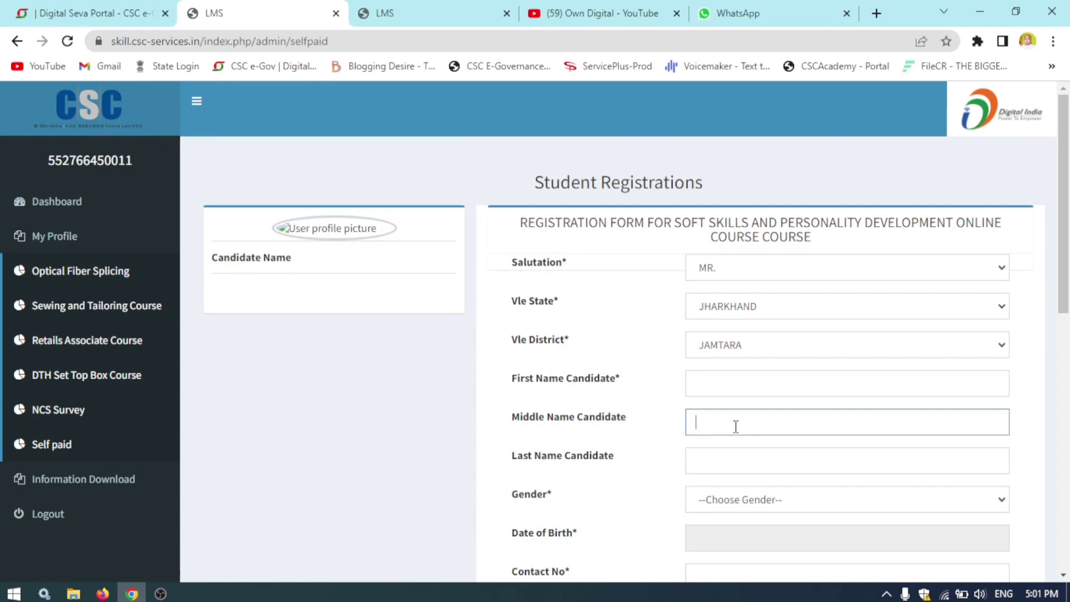
left_click(719, 469)
scroll(722, 483, "down", 1)
left_click(769, 422)
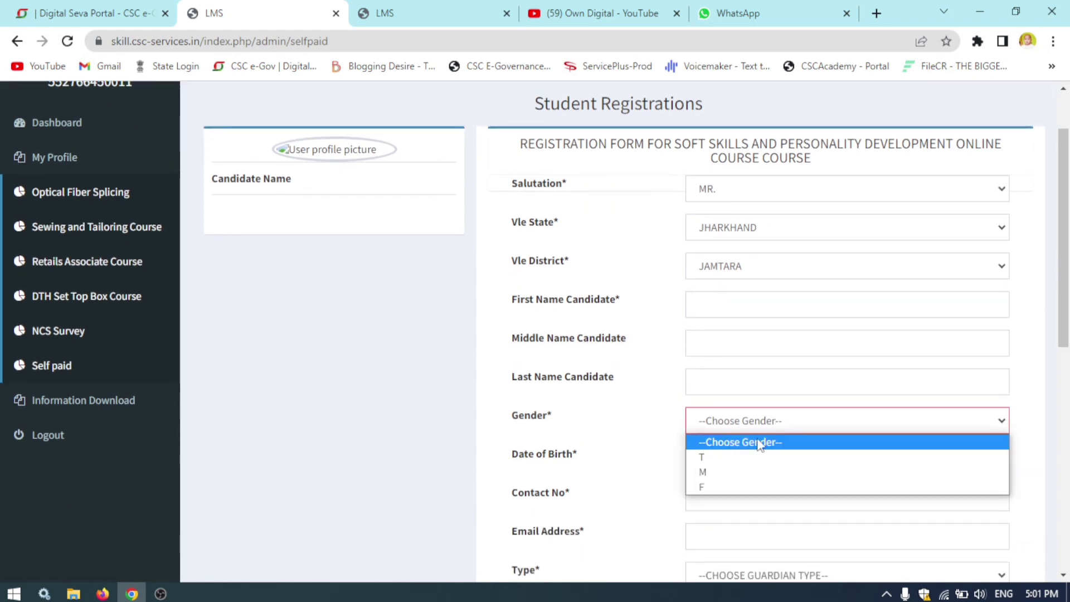
left_click(741, 478)
scroll(741, 479, "down", 3)
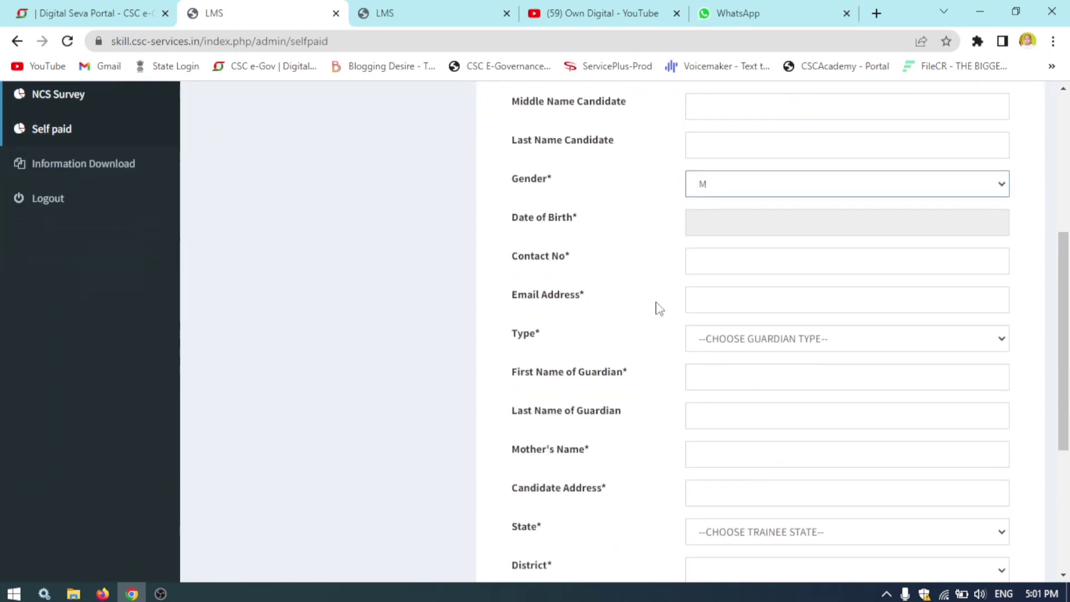
left_click(749, 227)
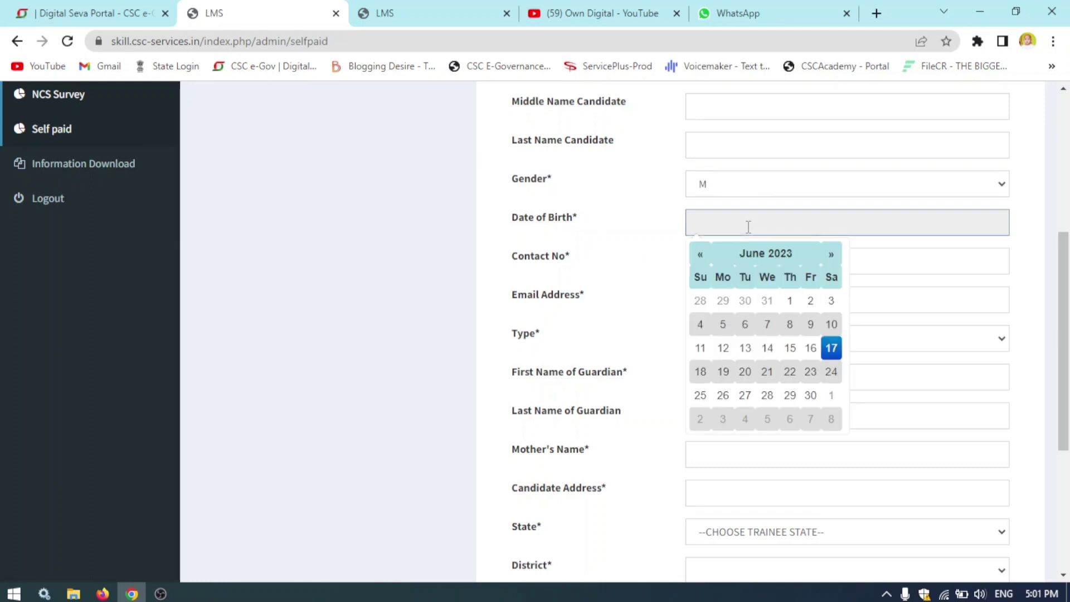
left_click(578, 248)
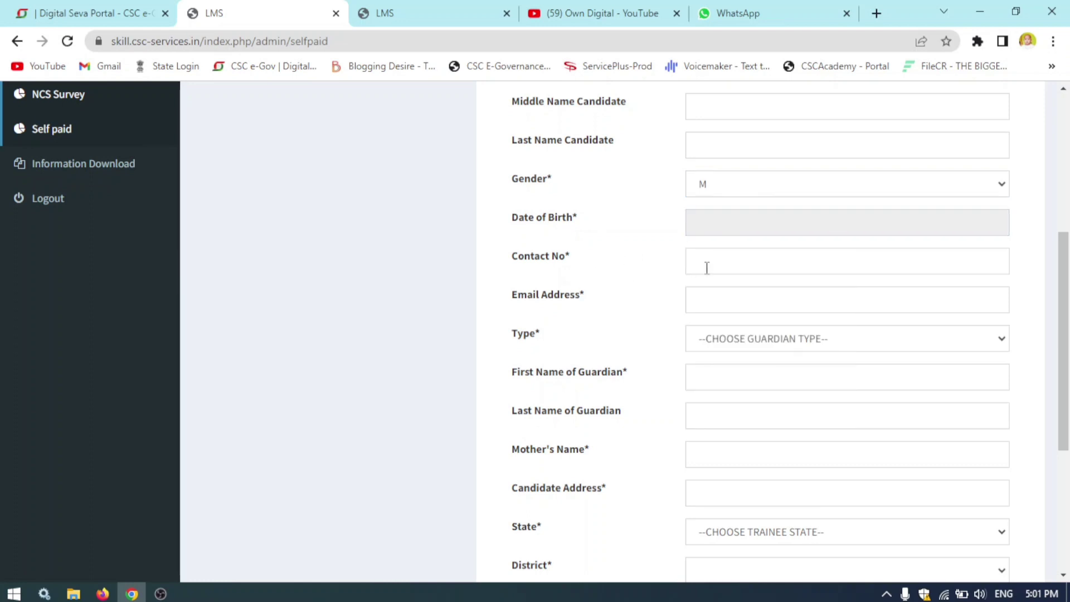
Set the guardian type to S/O and go through the guardian and mother's name fields without filling them
left_click(738, 347)
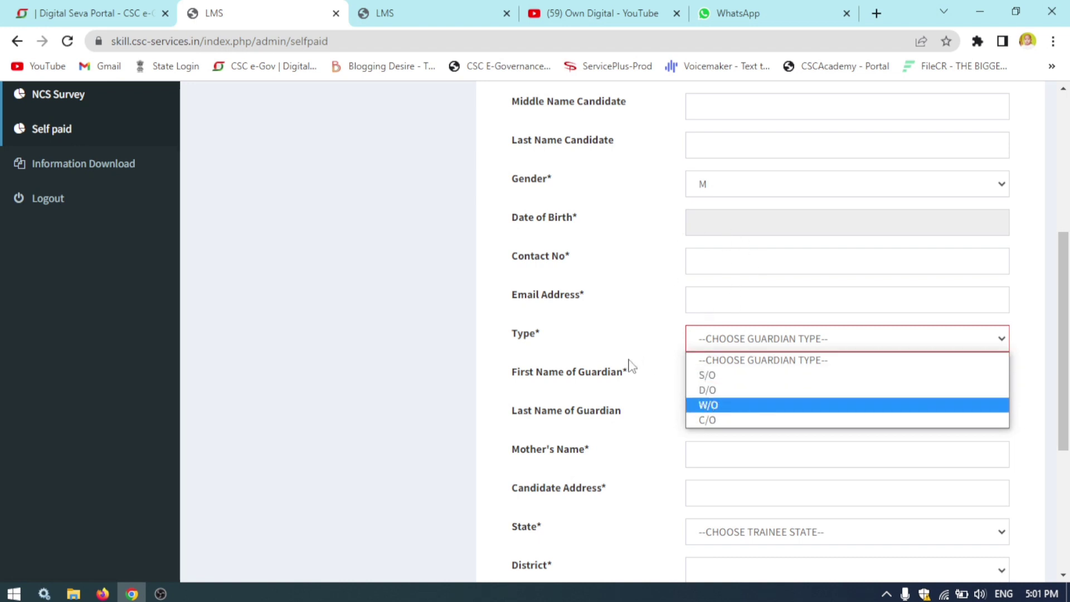
left_click(729, 376)
left_click(716, 375)
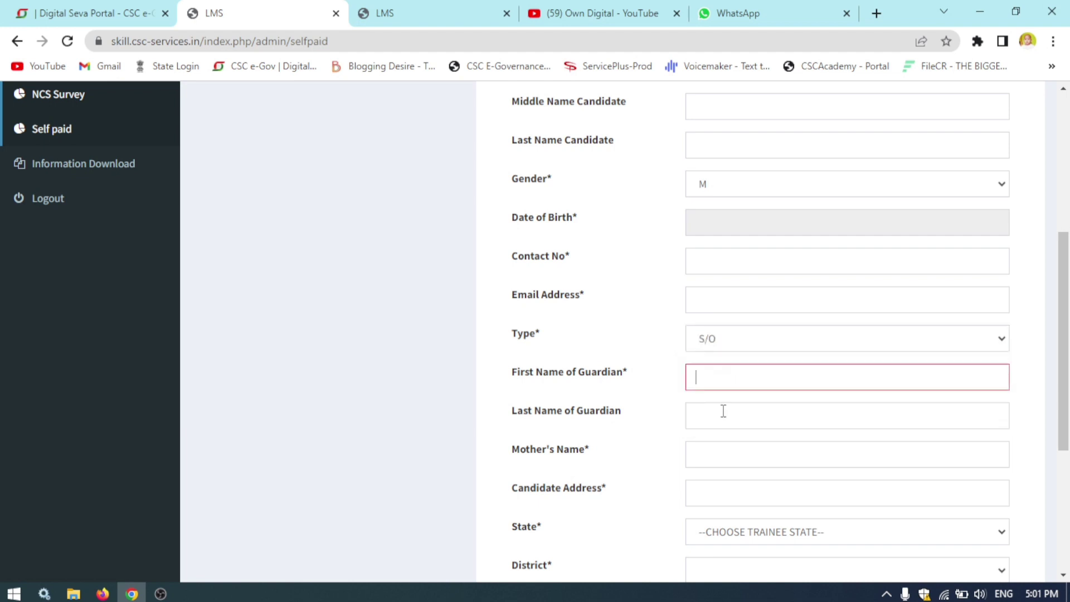
left_click(724, 417)
scroll(725, 435, "down", 1)
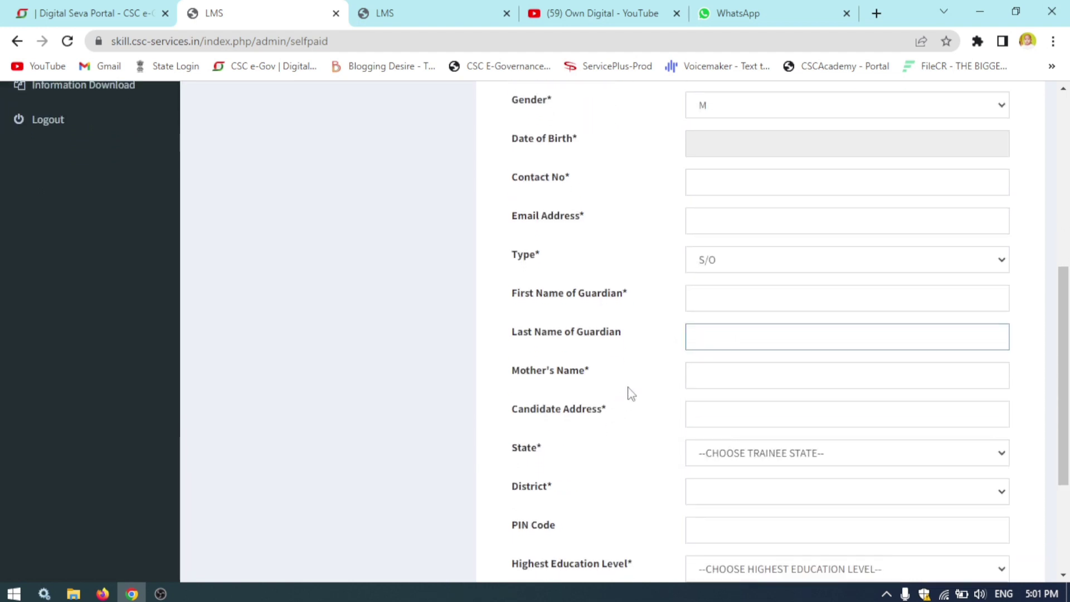
left_click(734, 370)
scroll(651, 299, "down", 3)
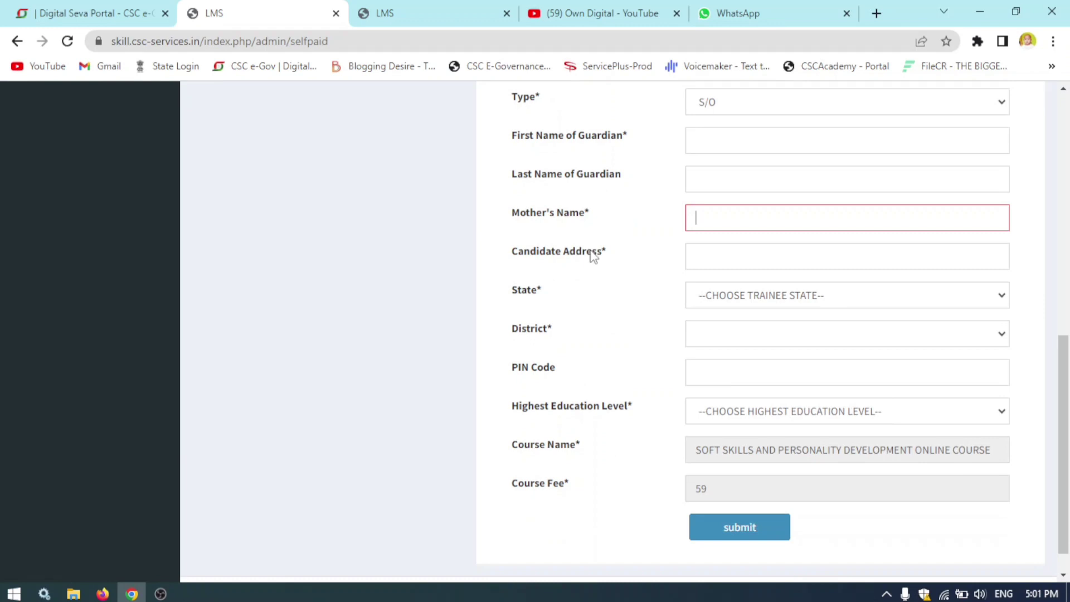
Set the candidate's state to JHARKHAND and district to JAMTARA, leaving the address blank and moving on to the PIN code
left_click(763, 257)
left_click(733, 295)
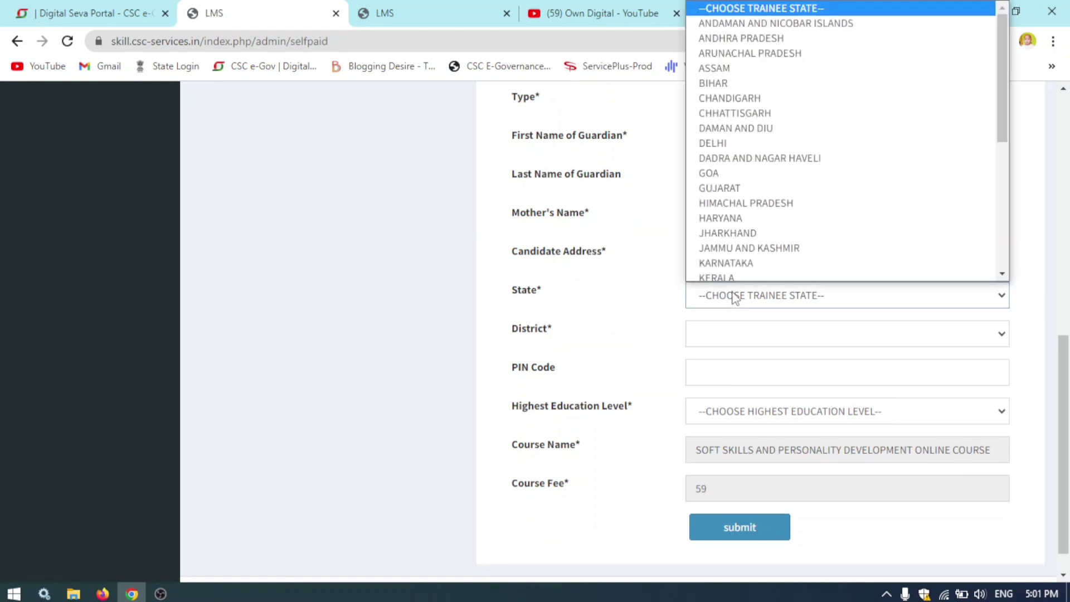
left_click(740, 230)
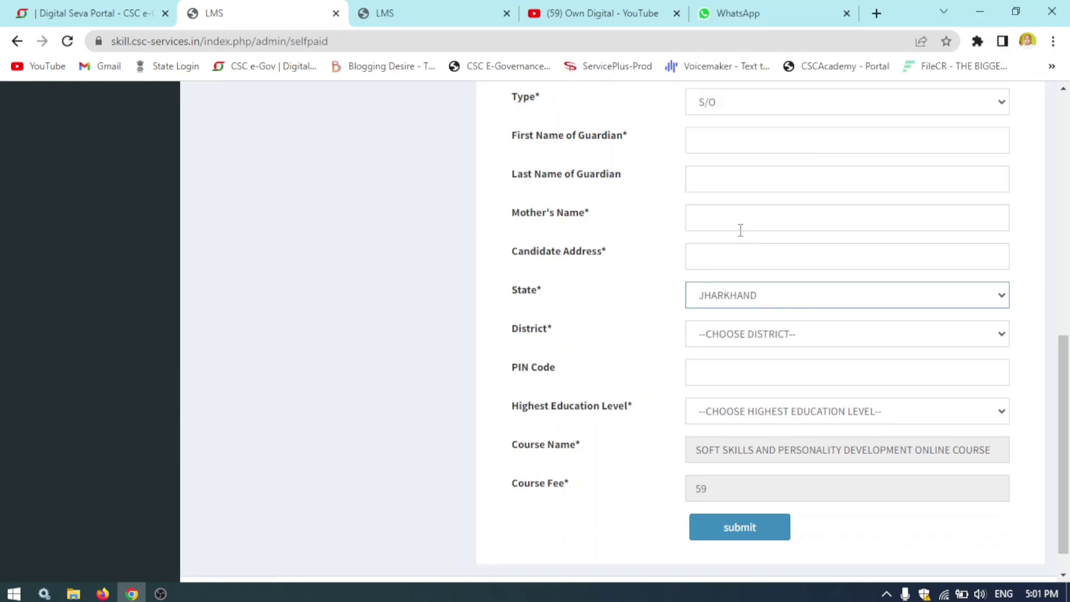
left_click(739, 334)
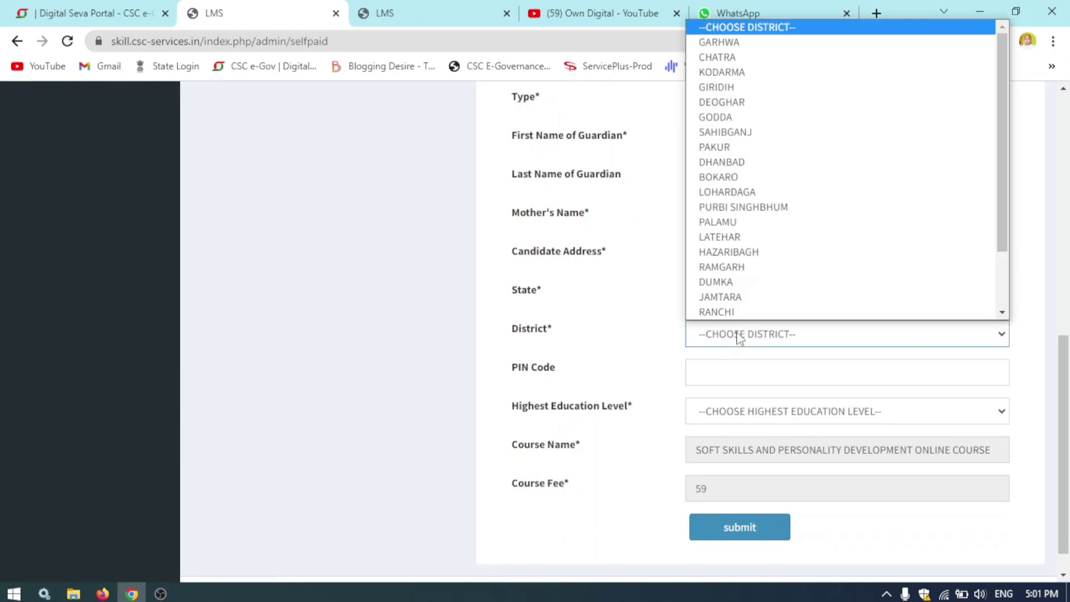
left_click(749, 298)
left_click(756, 372)
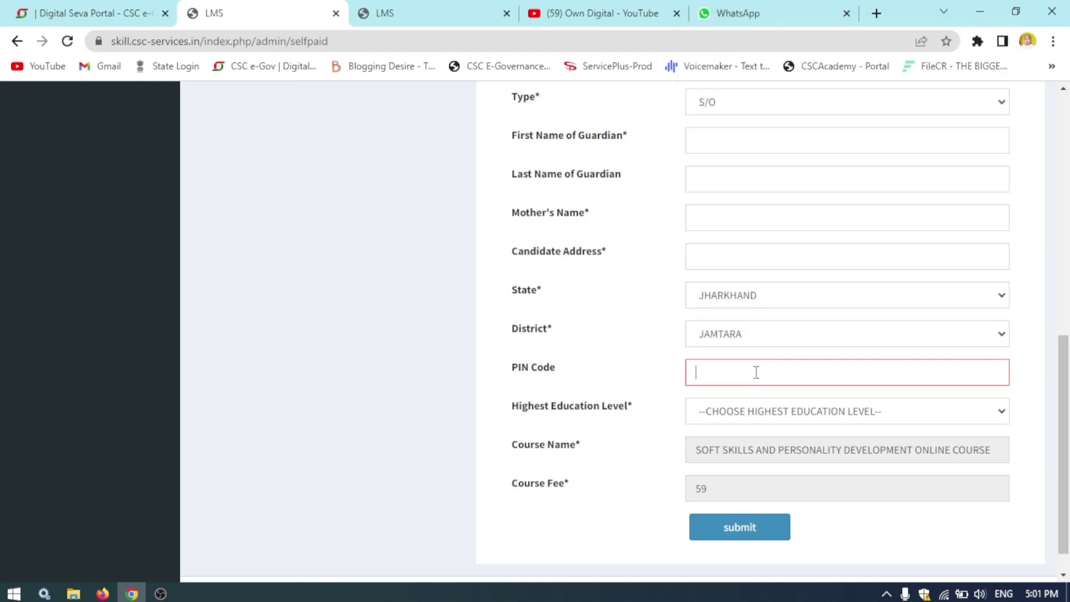
Set the highest education level to 11TH TO 12TH and check the course name and course fee fields
scroll(756, 372, "down", 1)
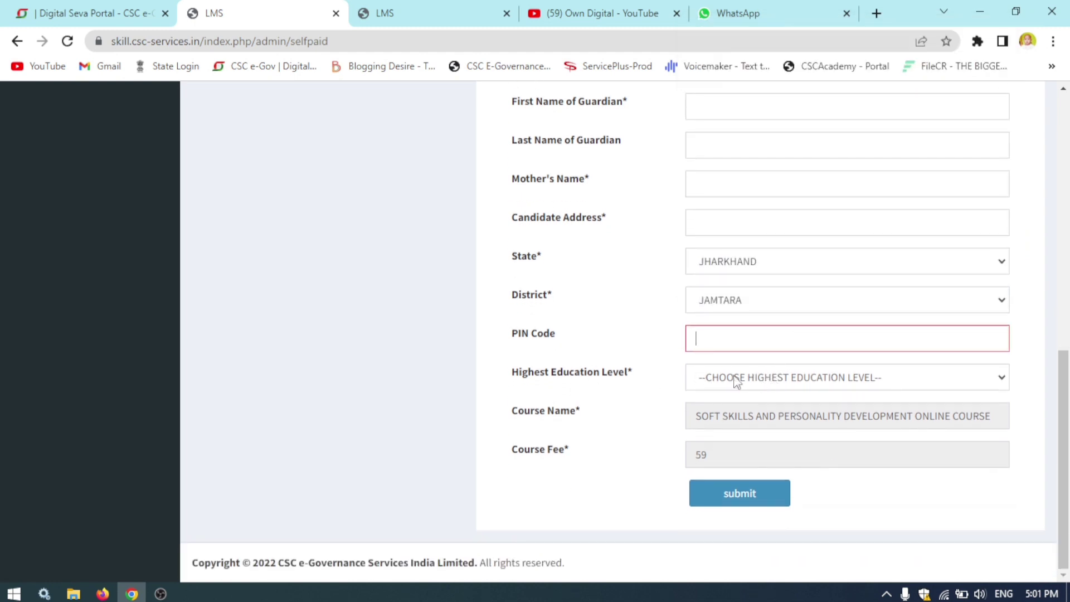
left_click(772, 383)
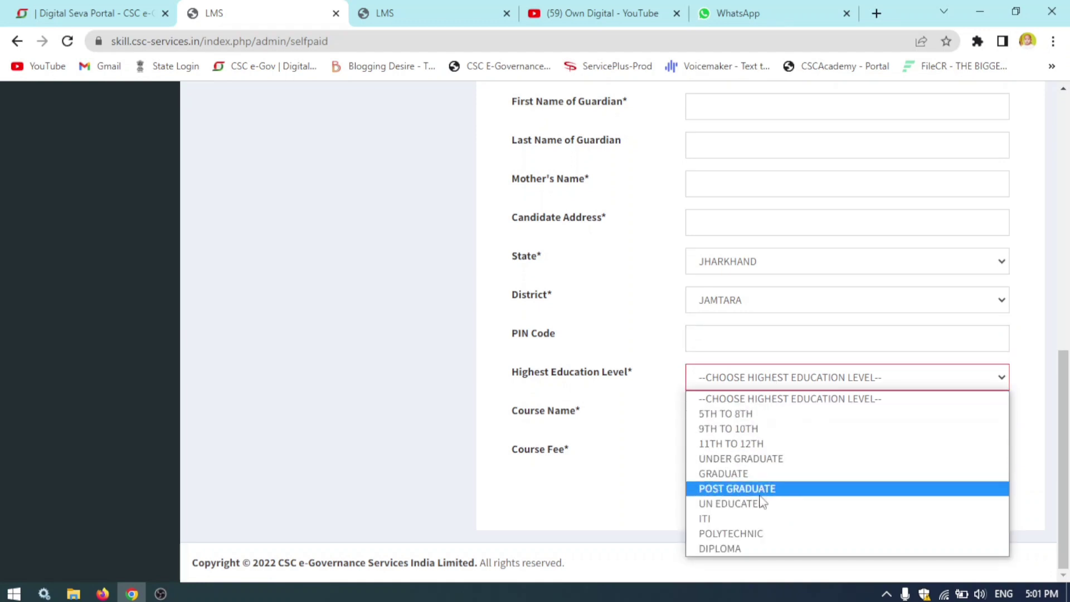
left_click(770, 446)
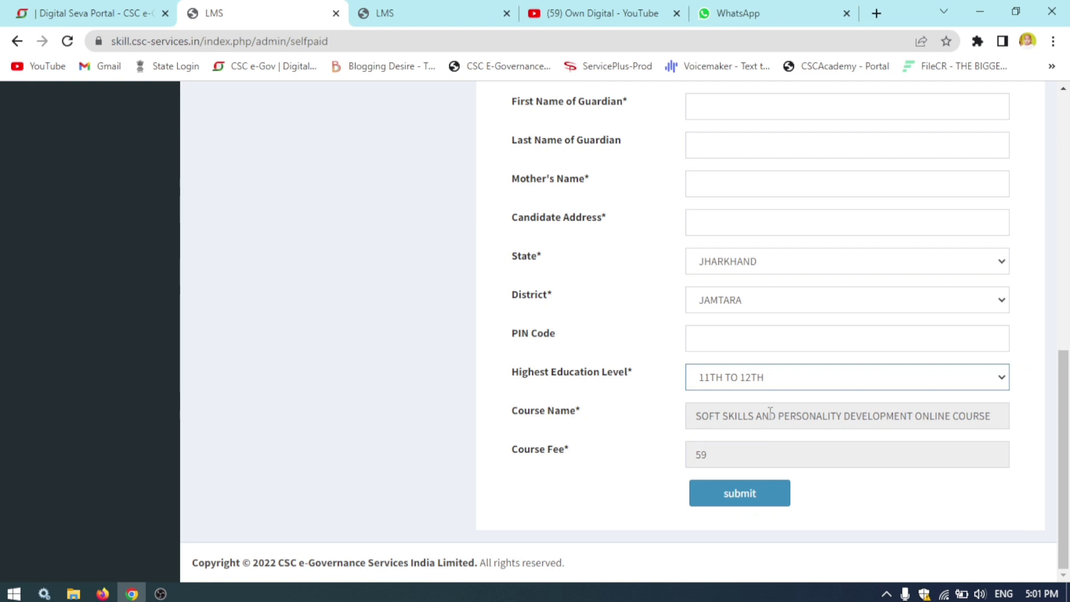
left_click(772, 420)
left_click_drag(697, 416, 990, 426)
left_click(771, 453)
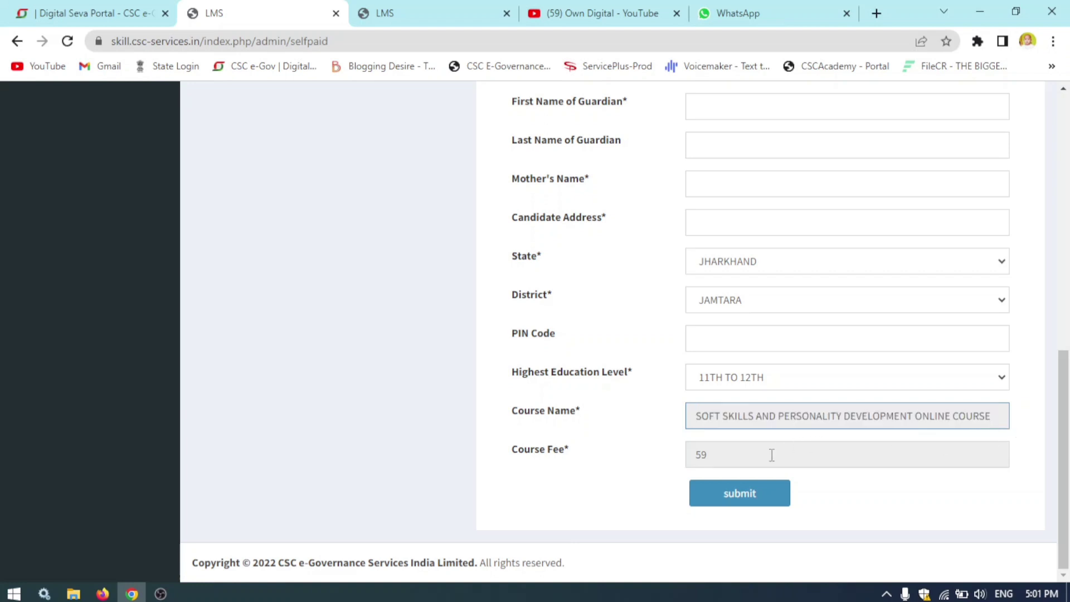
Review the student registration form's entries from the salutation through to the course fee
scroll(810, 252, "up", 4)
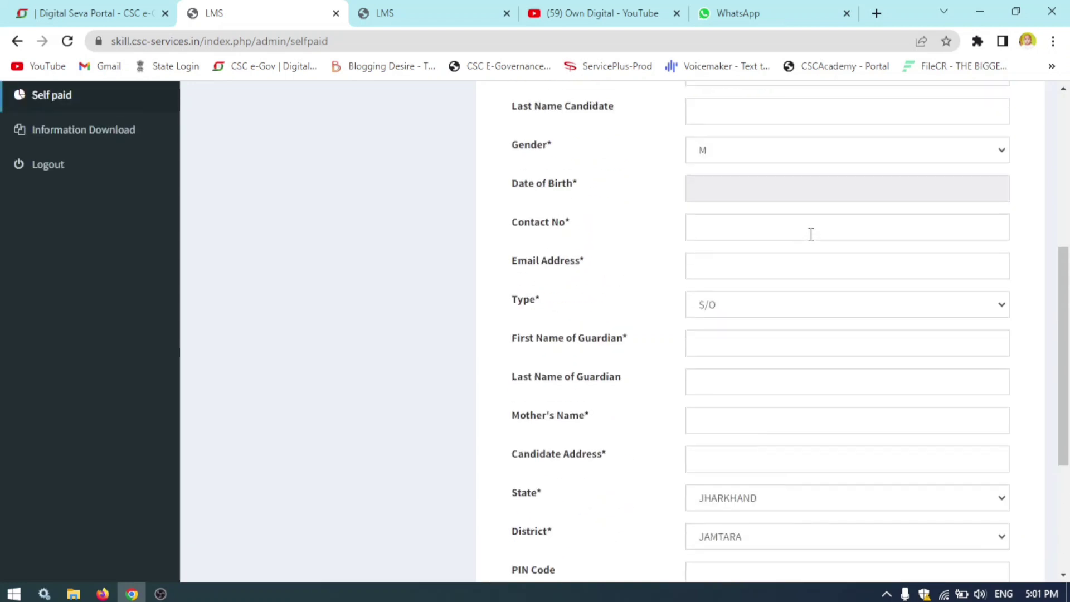
scroll(809, 232, "down", 5)
scroll(780, 444, "up", 7)
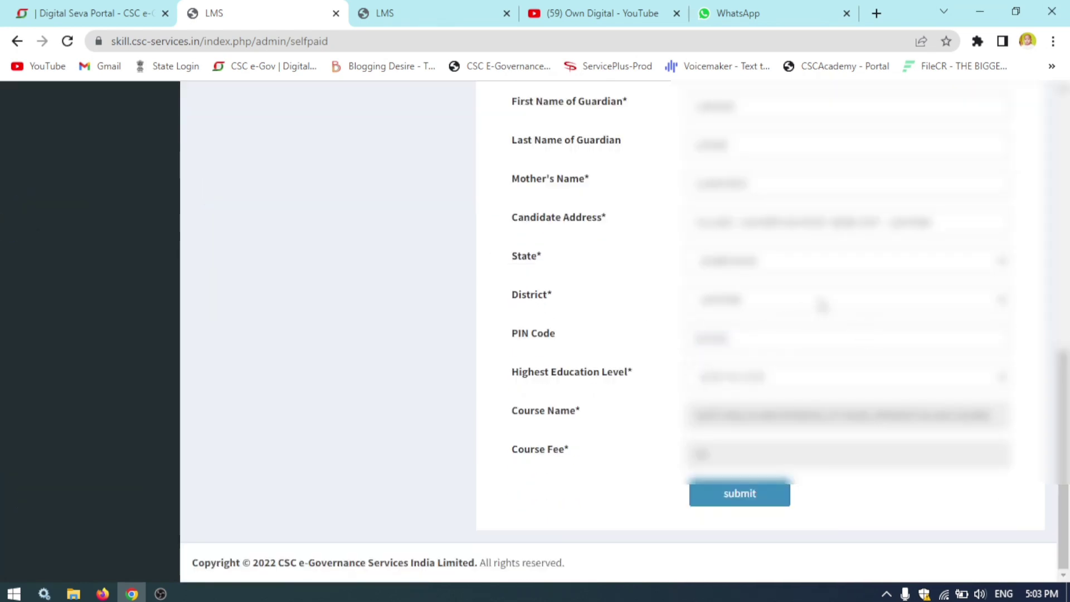
scroll(819, 303, "up", 6)
scroll(822, 306, "up", 3)
scroll(817, 305, "down", 4)
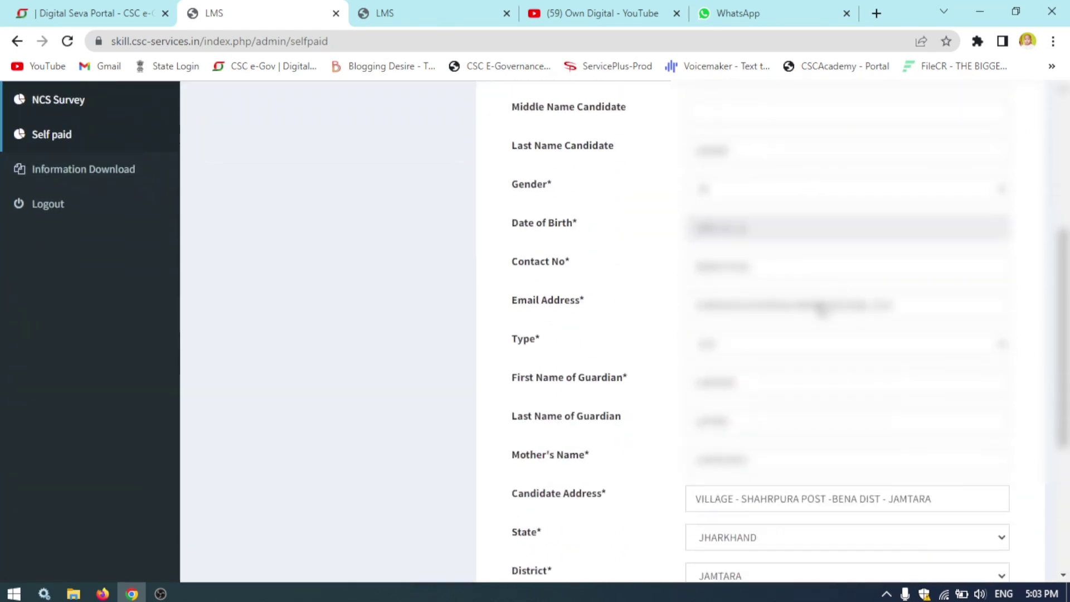
scroll(820, 312, "up", 4)
scroll(822, 307, "down", 2)
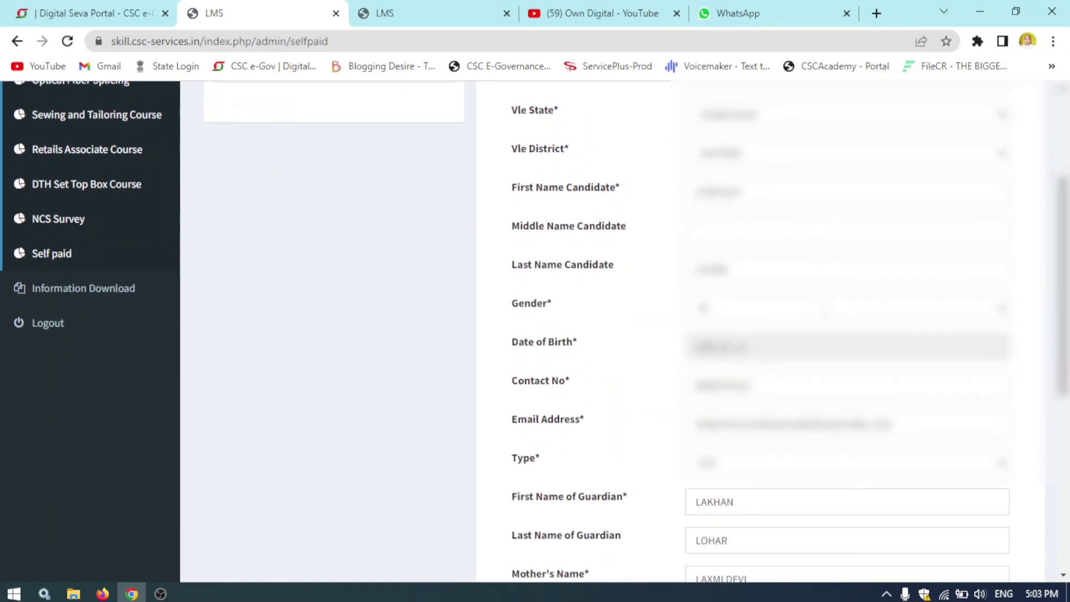
scroll(823, 310, "up", 2)
scroll(825, 314, "up", 3)
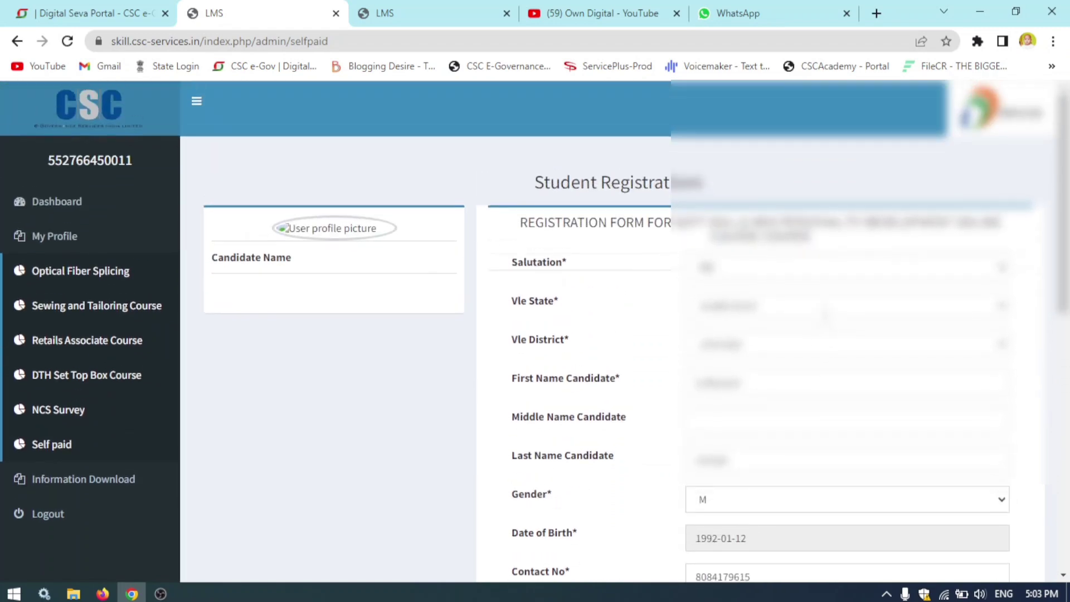
scroll(826, 334, "down", 7)
scroll(827, 361, "down", 3)
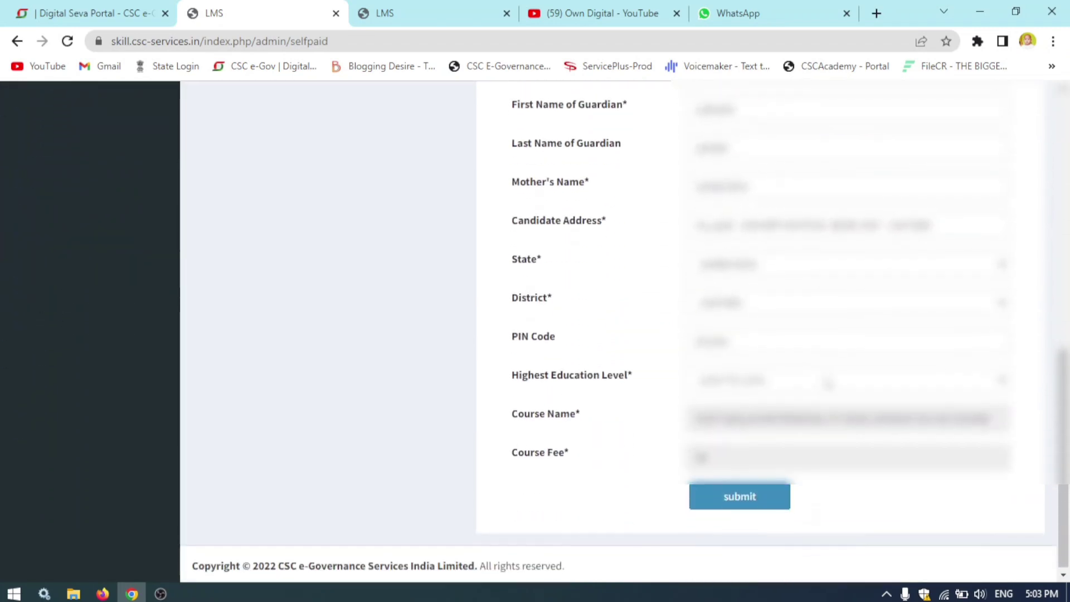
Submit the registration form and validate the wallet payment with the account password
left_click(766, 504)
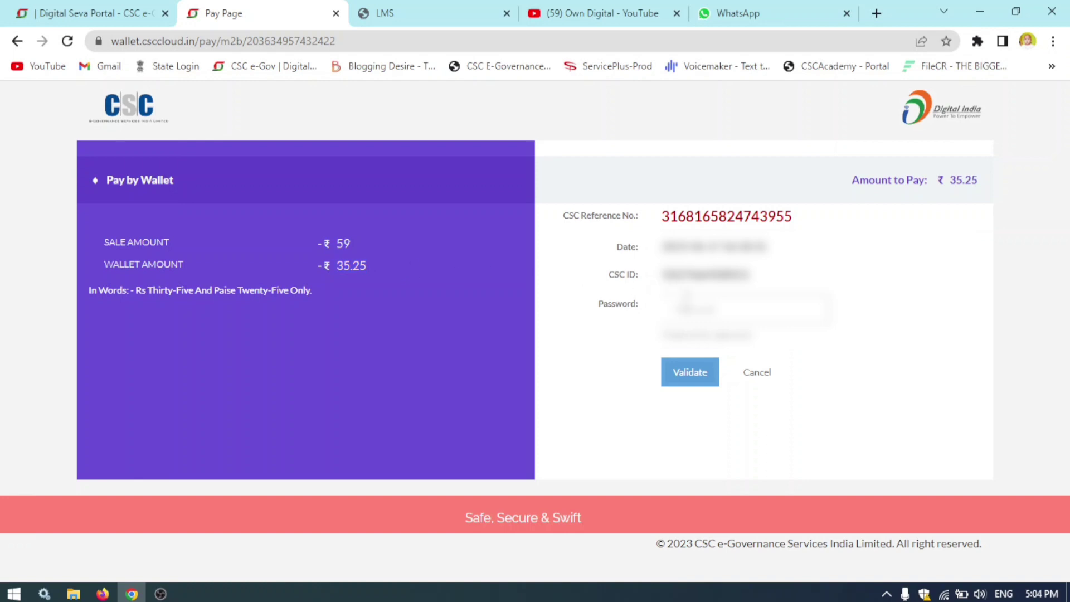
key("BackSpace")
key("BackSpace")
key("BackSpace")
key("BackSpace")
type("***")
key("BackSpace")
key("BackSpace")
type("******")
left_click(695, 382)
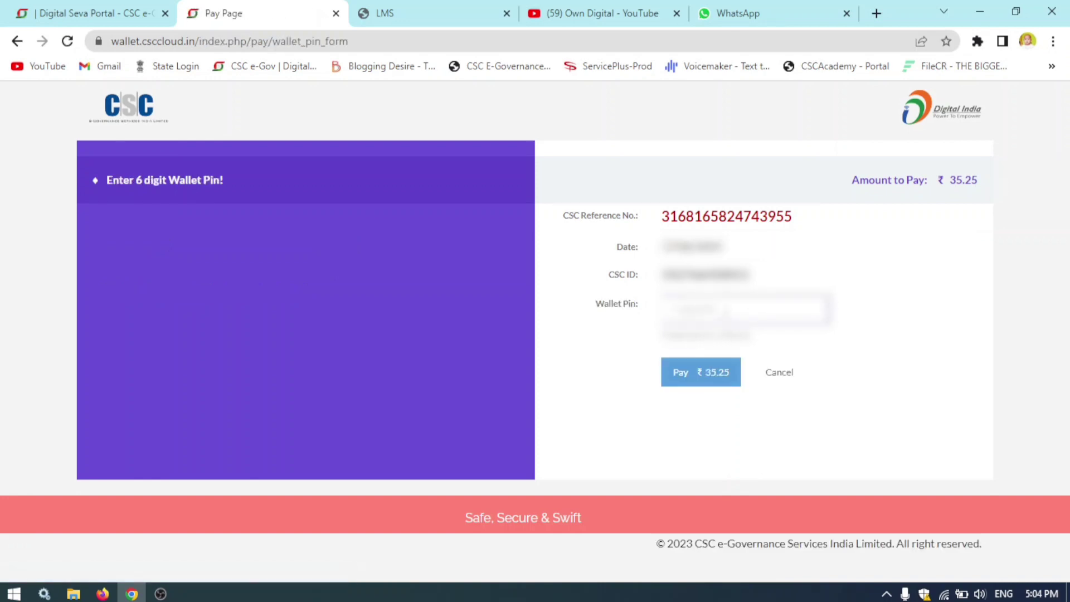
Enter the wallet PIN and pay ₹35.25 for the course registration
left_click(724, 311)
type("****")
left_click(705, 385)
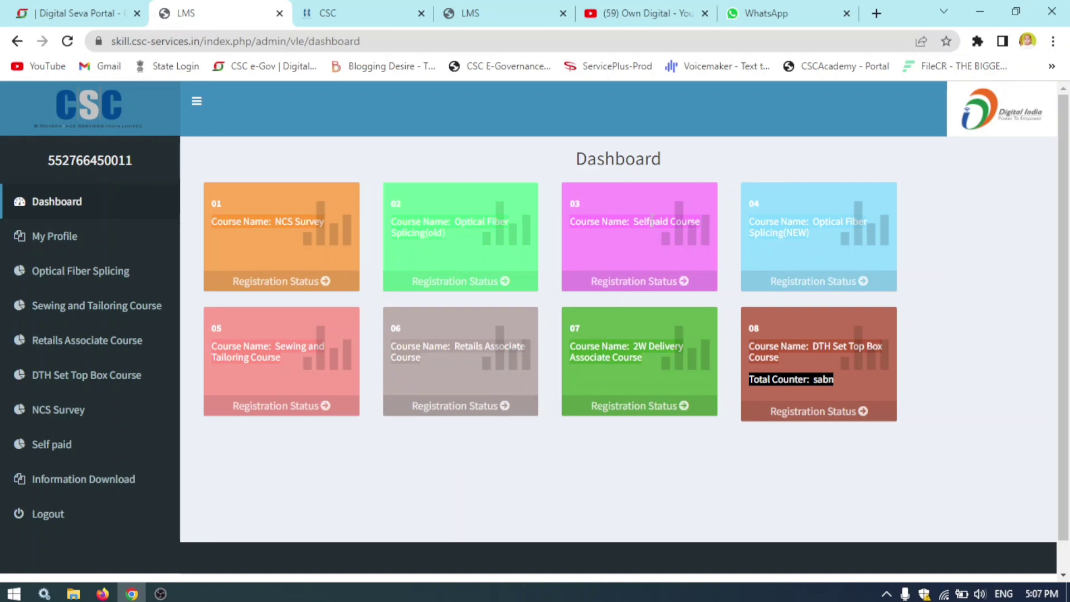
Open the Selfpaid Course registration status, and examine the student login line of Print Receipt.pdf in Microsoft Edge
left_click(670, 285)
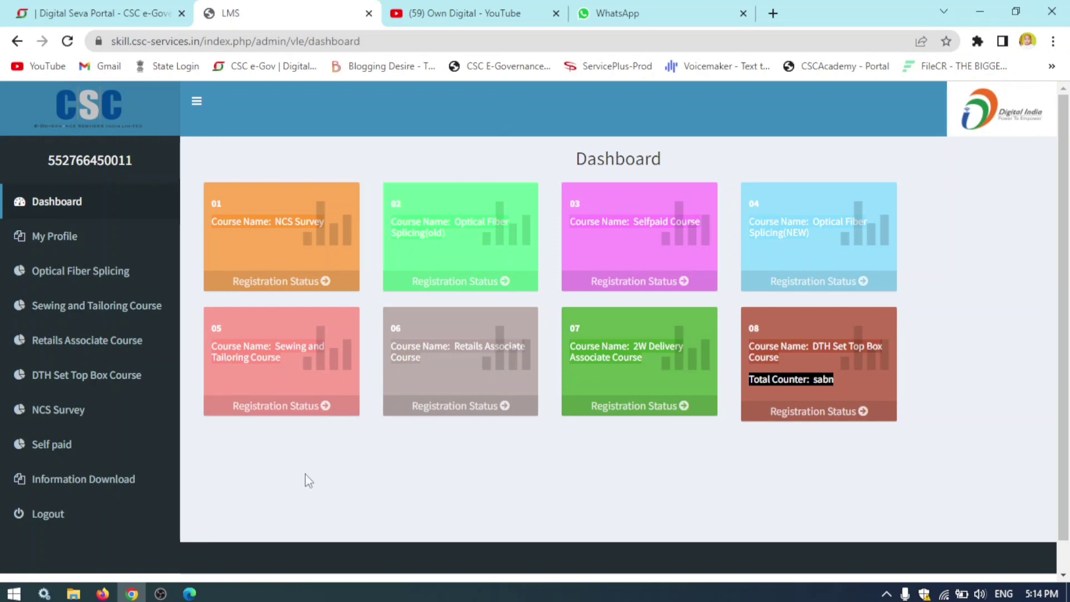
left_click(188, 594)
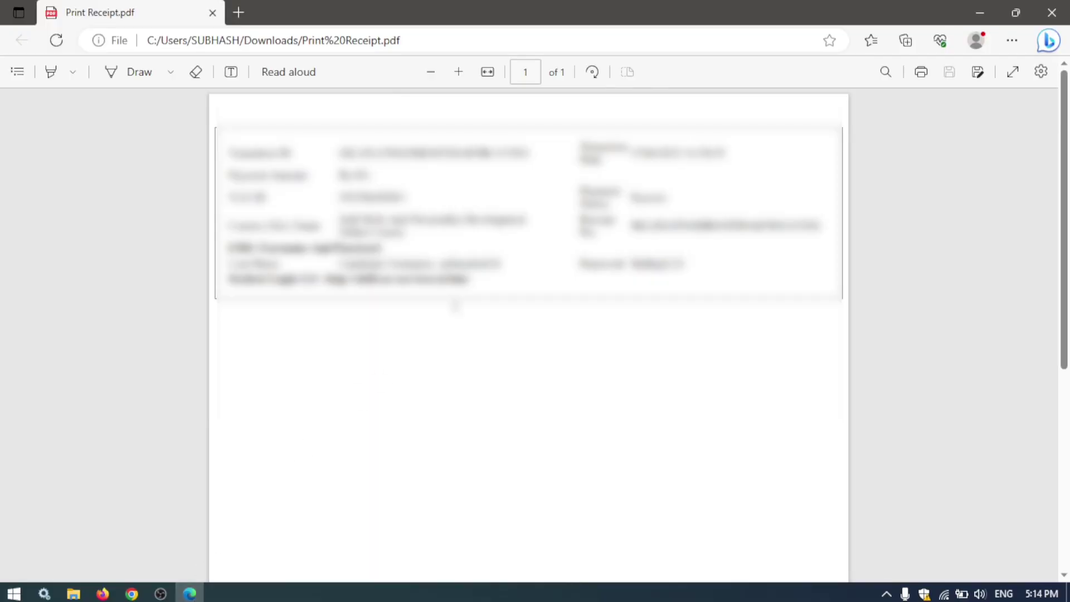
left_click_drag(228, 279, 336, 279)
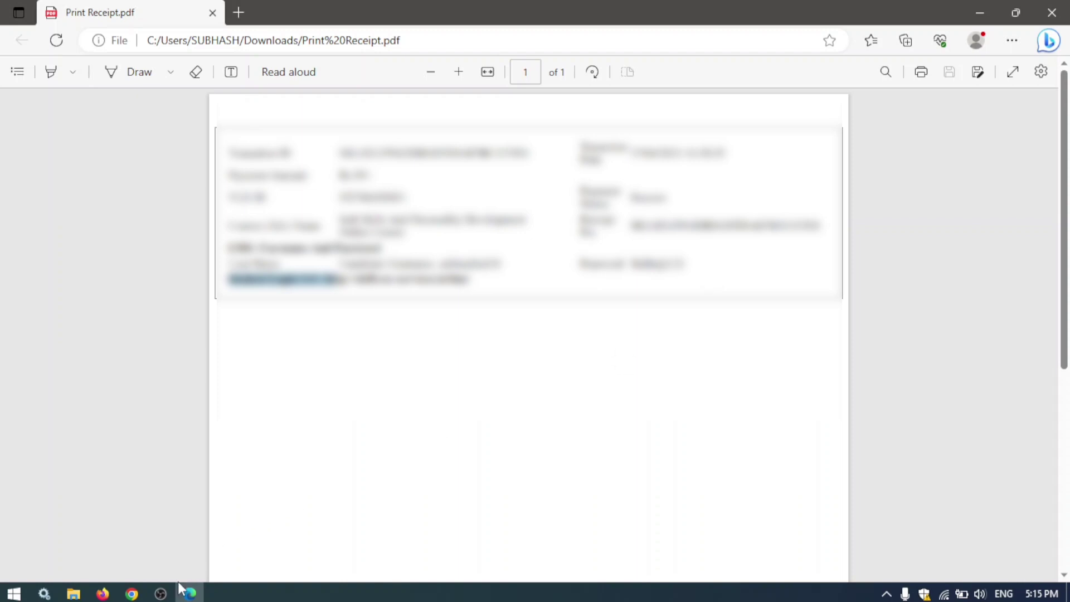
Switch back to Chrome and view the course poster in WhatsApp and the Own Digital YouTube channel's videos page
left_click(134, 593)
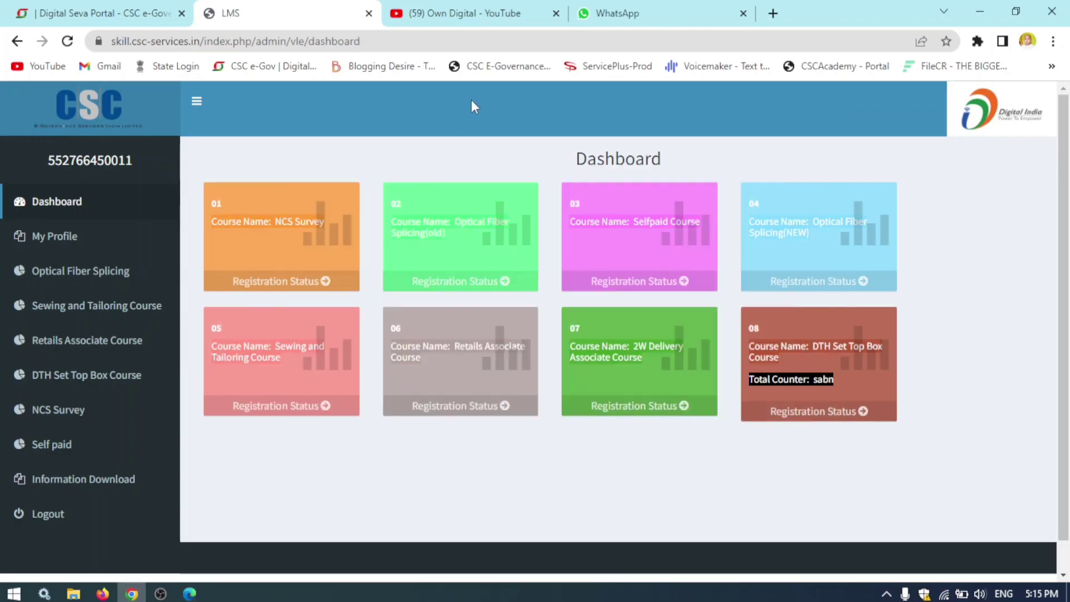
left_click(481, 12)
left_click(666, 15)
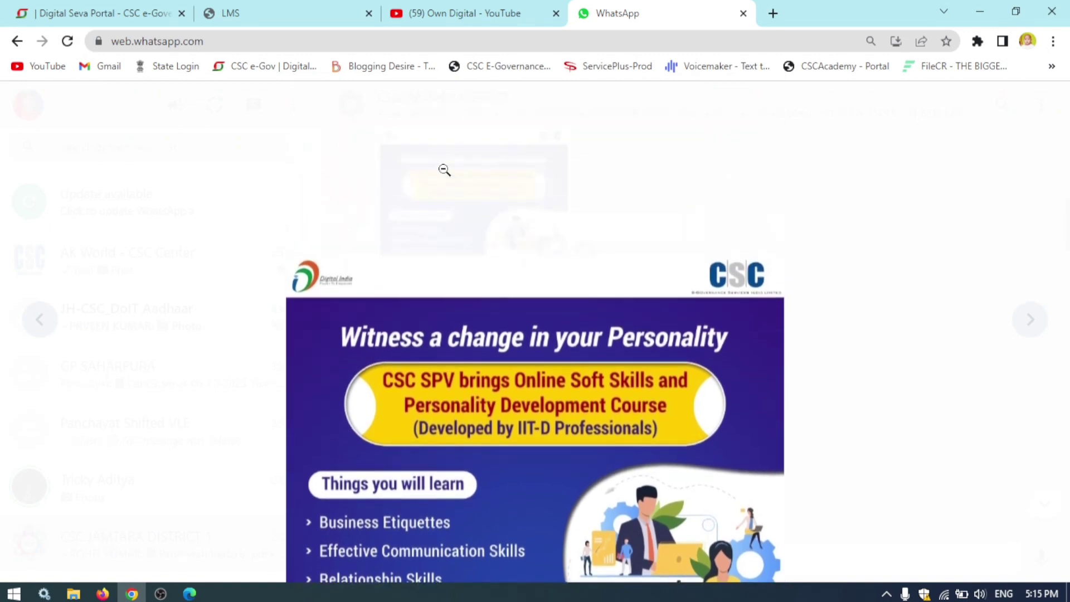
left_click(456, 15)
scroll(478, 341, "up", 2)
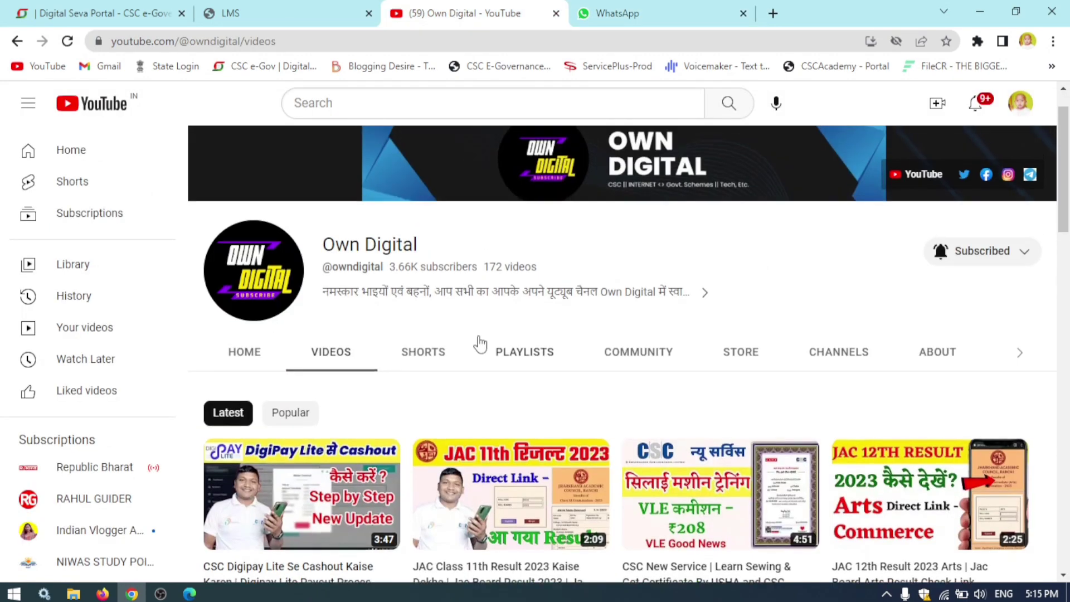